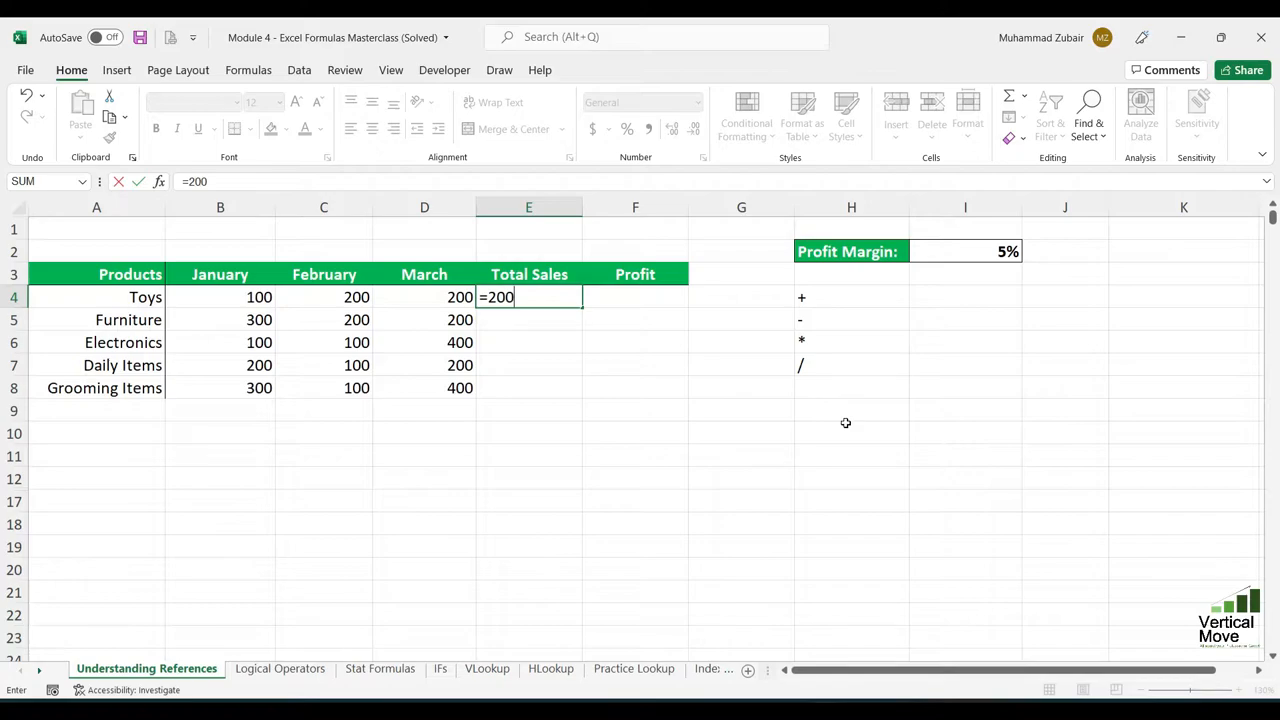
- Enter the hard-coded formula =200+200+100 as the Total Sales for Toys
type("00+100")
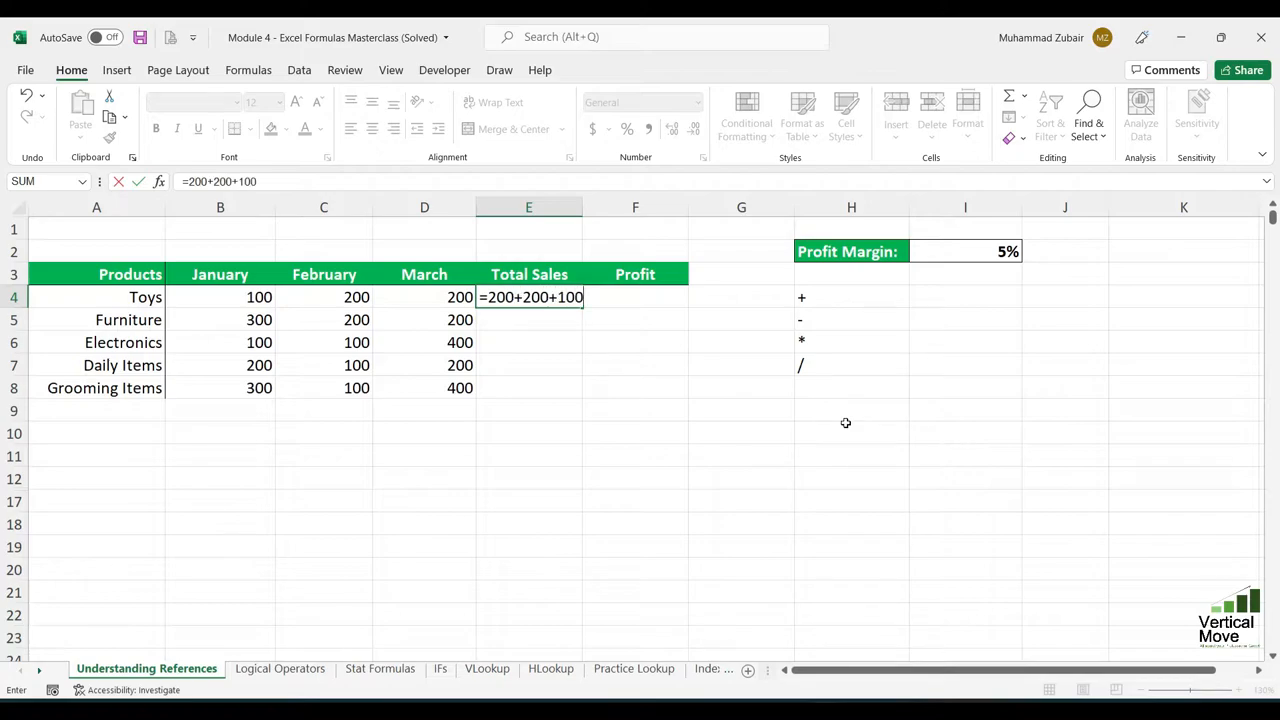
key("Return")
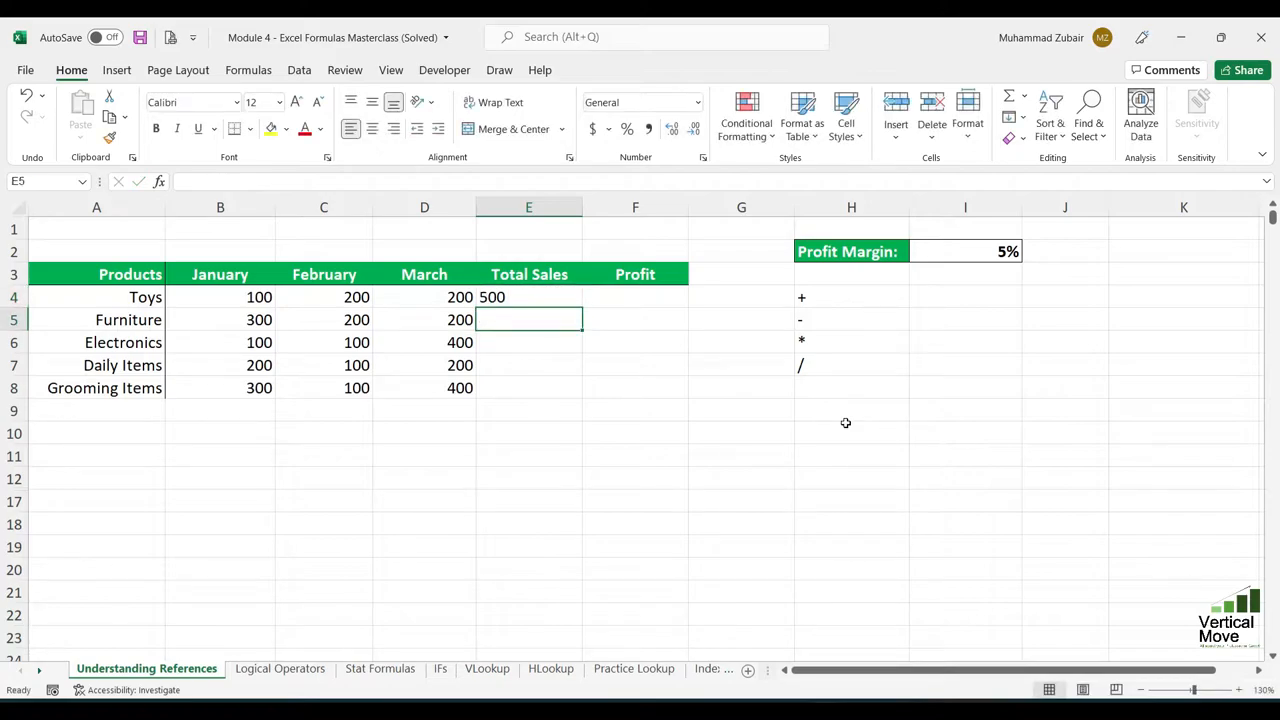
- Set the March sales for Toys to 300
key("Up")
key("Left")
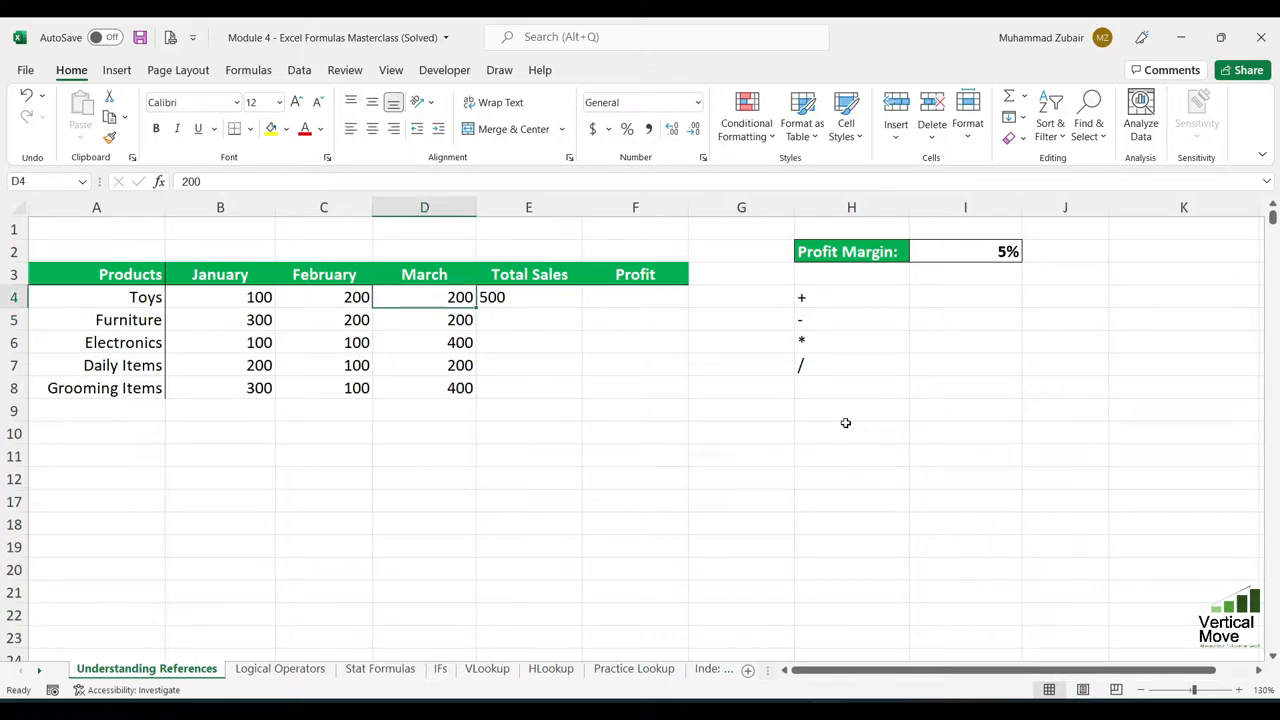
type("300")
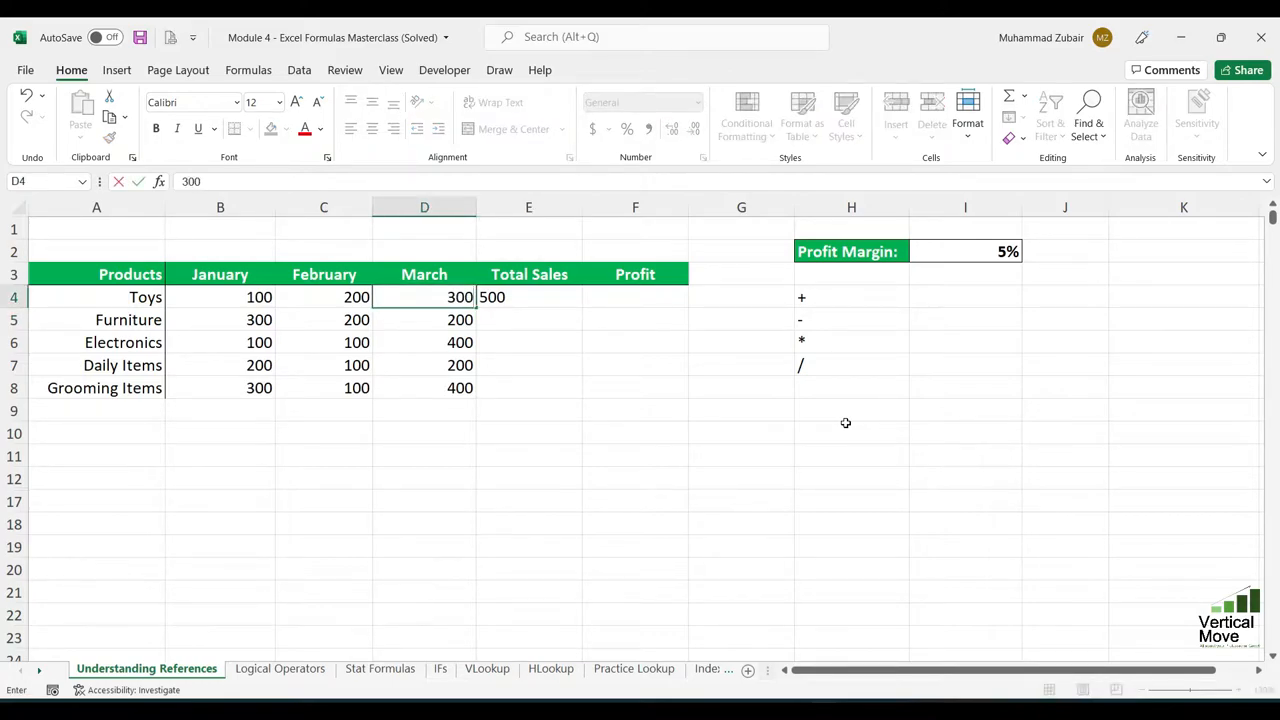
key("Return")
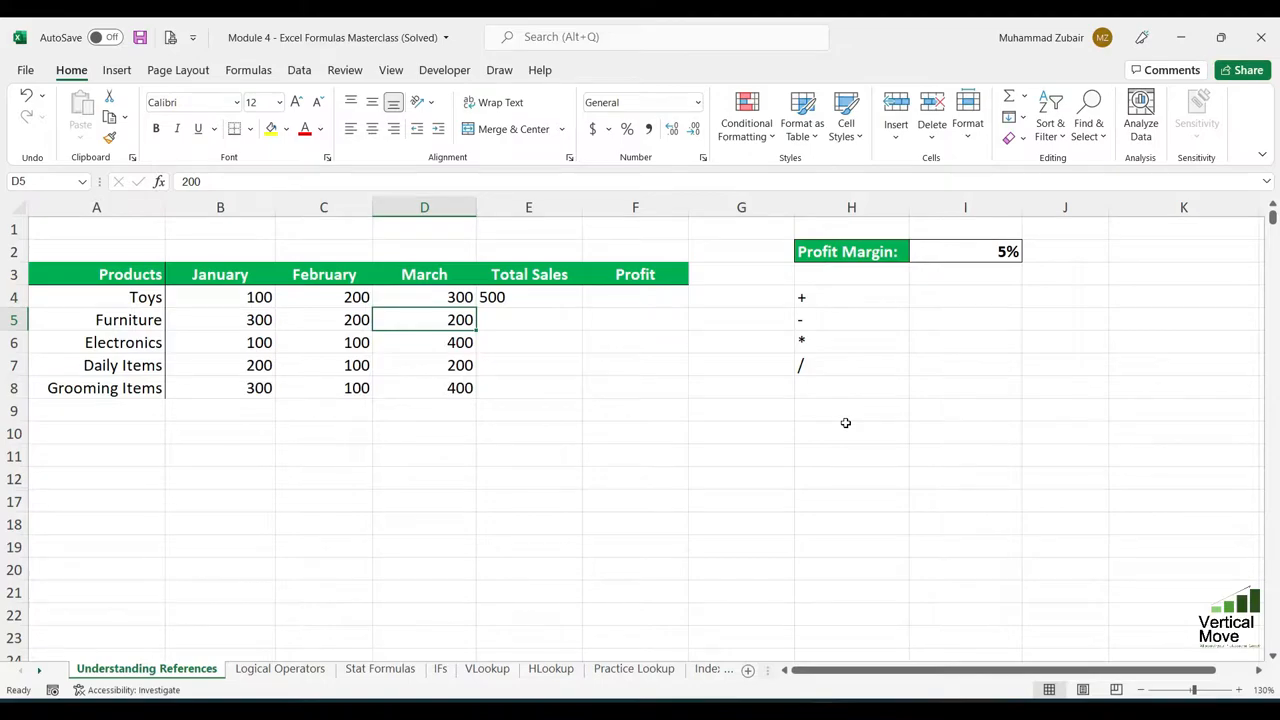
- Compare the Total Sales formula for Toys with the product's monthly sales cells
key("Up")
key("Right")
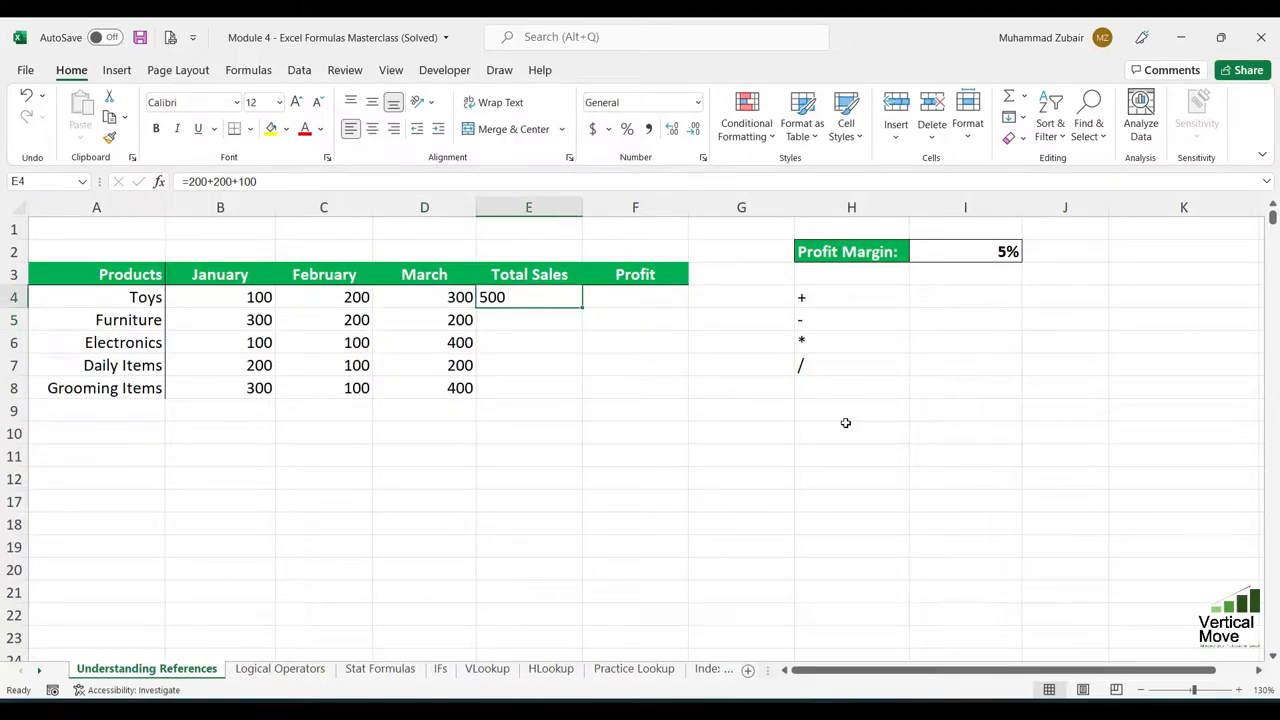
key("Left")
key("Left")
key("Left")
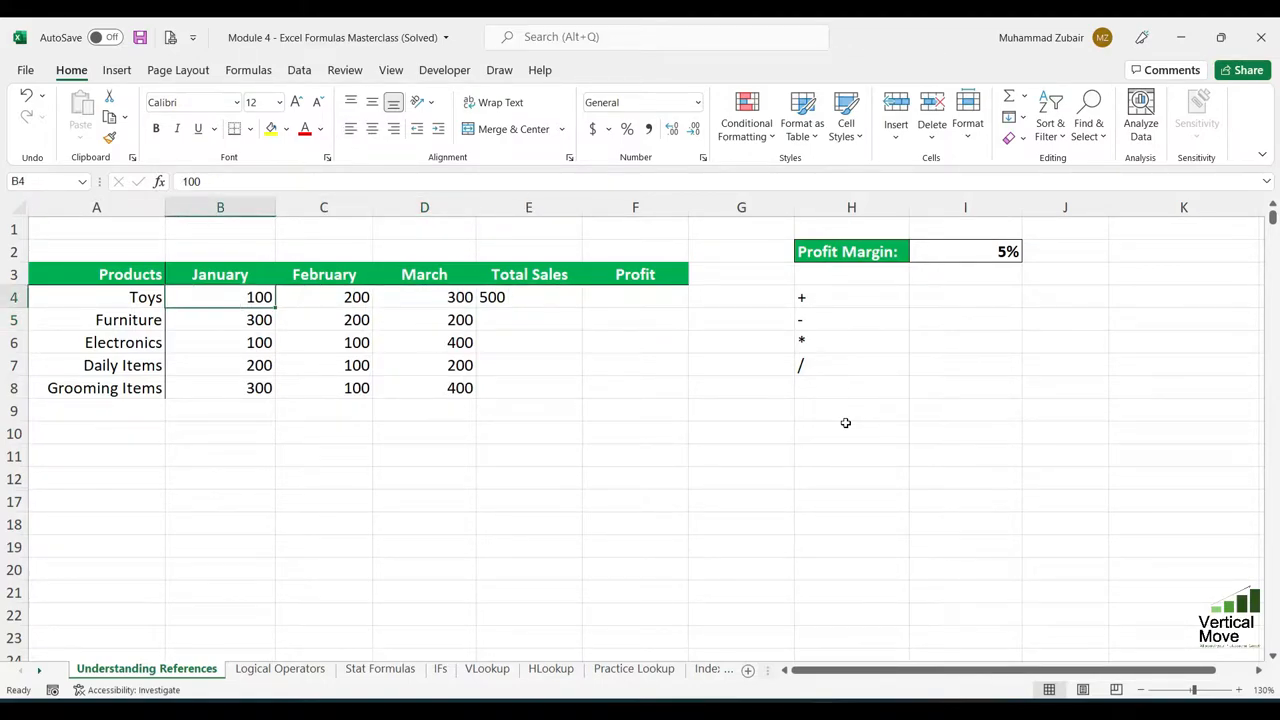
key("Right")
key("Right")
key("Right")
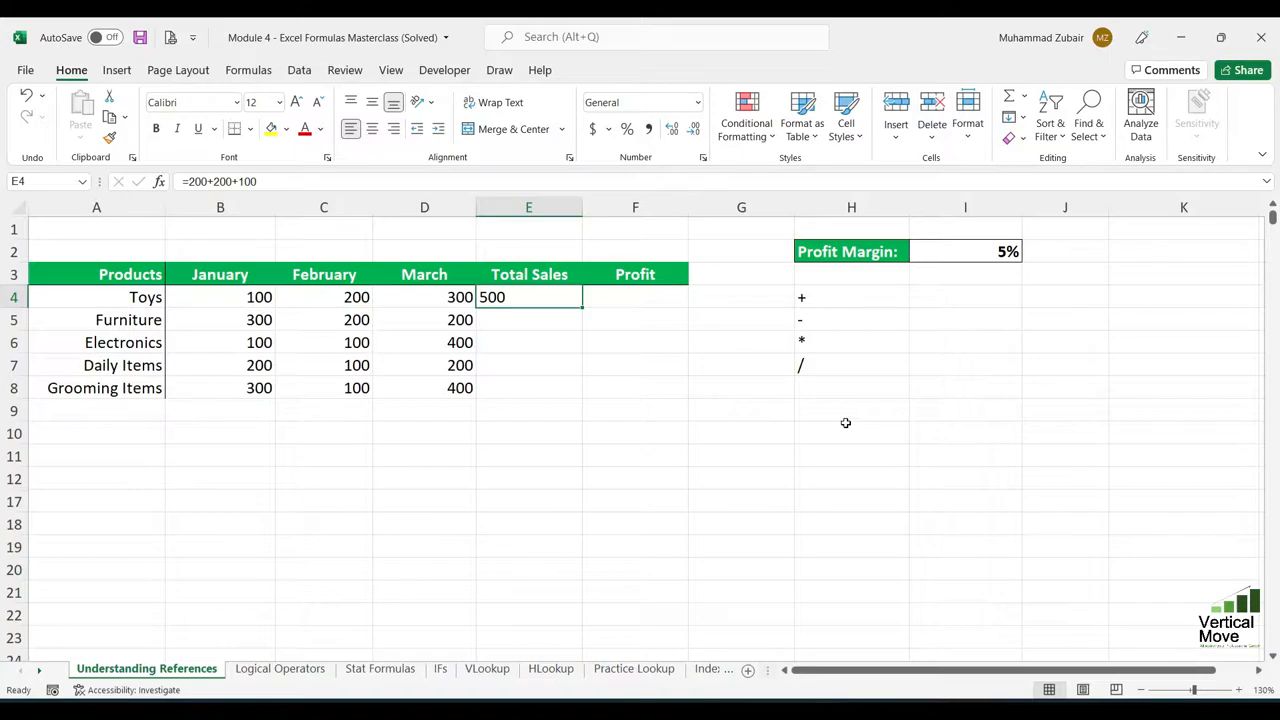
- Replace the Total Sales formula for Toys with the cell-reference formula =D4+C4+B4
key("F2")
key("BackSpace")
key("BackSpace")
key("BackSpace")
key("BackSpace")
key("BackSpace")
key("BackSpace")
key("BackSpace")
key("BackSpace")
key("BackSpace")
key("BackSpace")
key("BackSpace")
key("BackSpace")
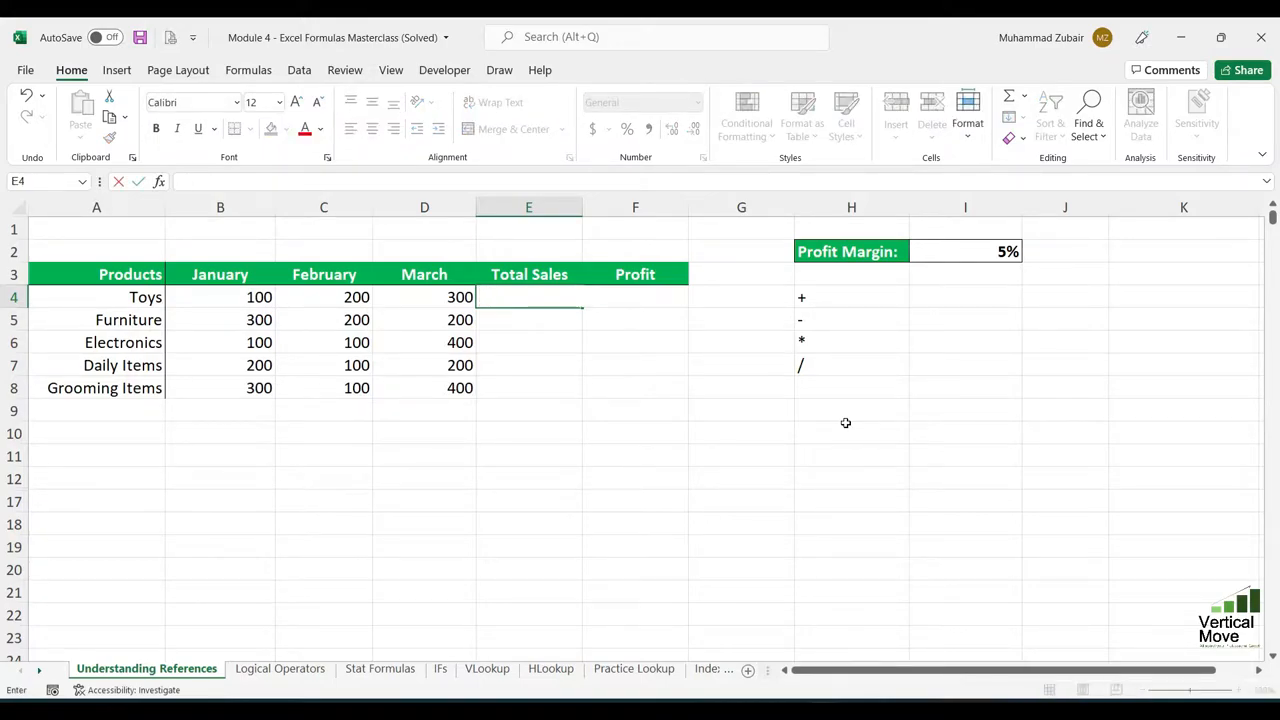
type("=")
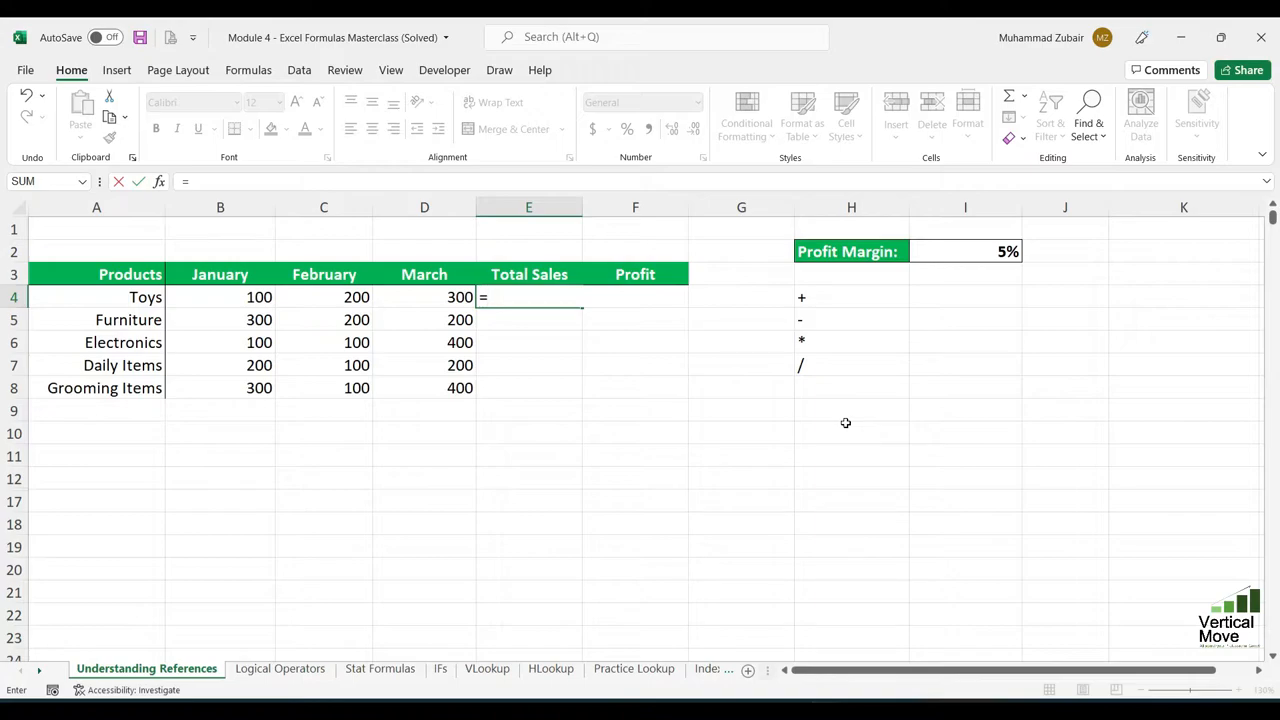
left_click(442, 297)
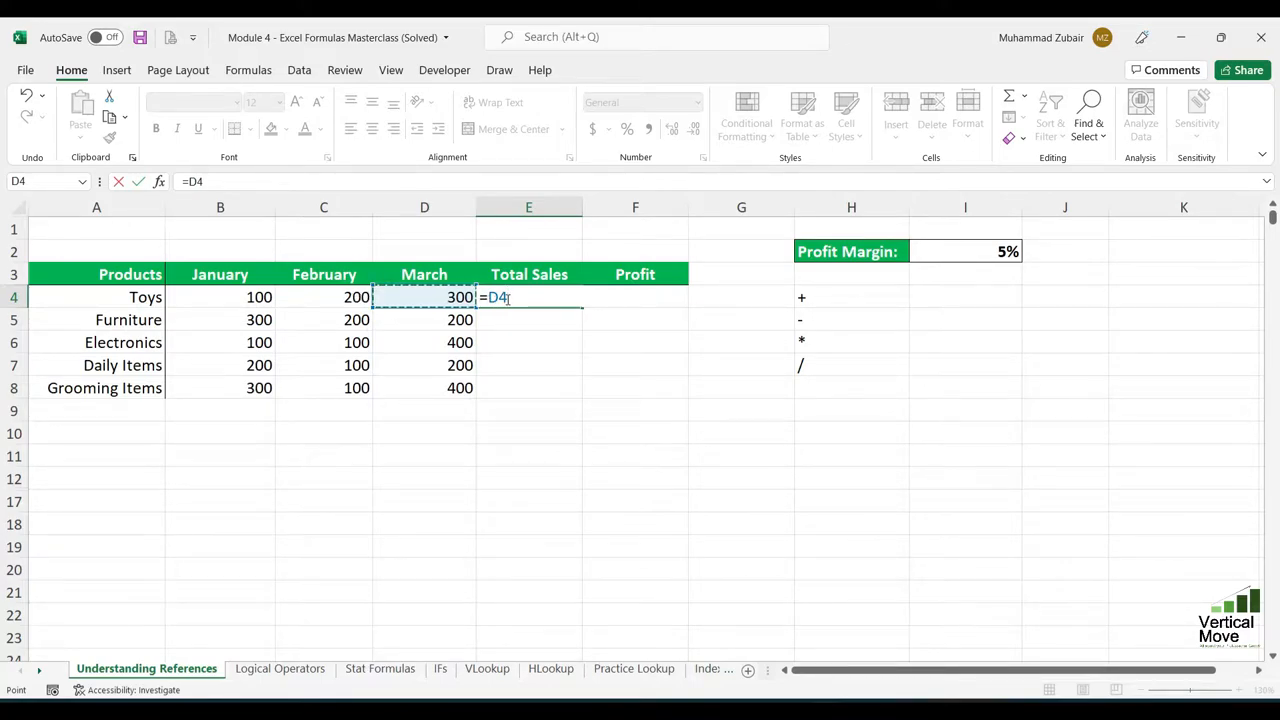
type("+")
left_click(352, 297)
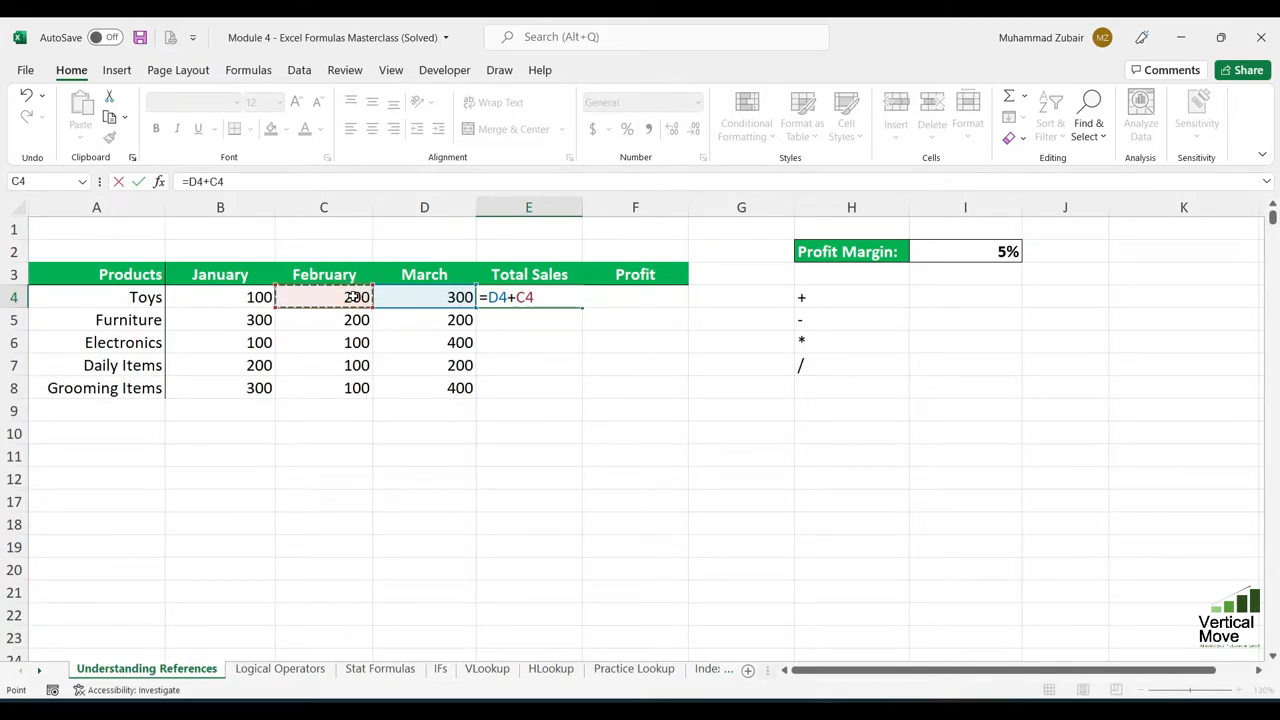
type("+B4")
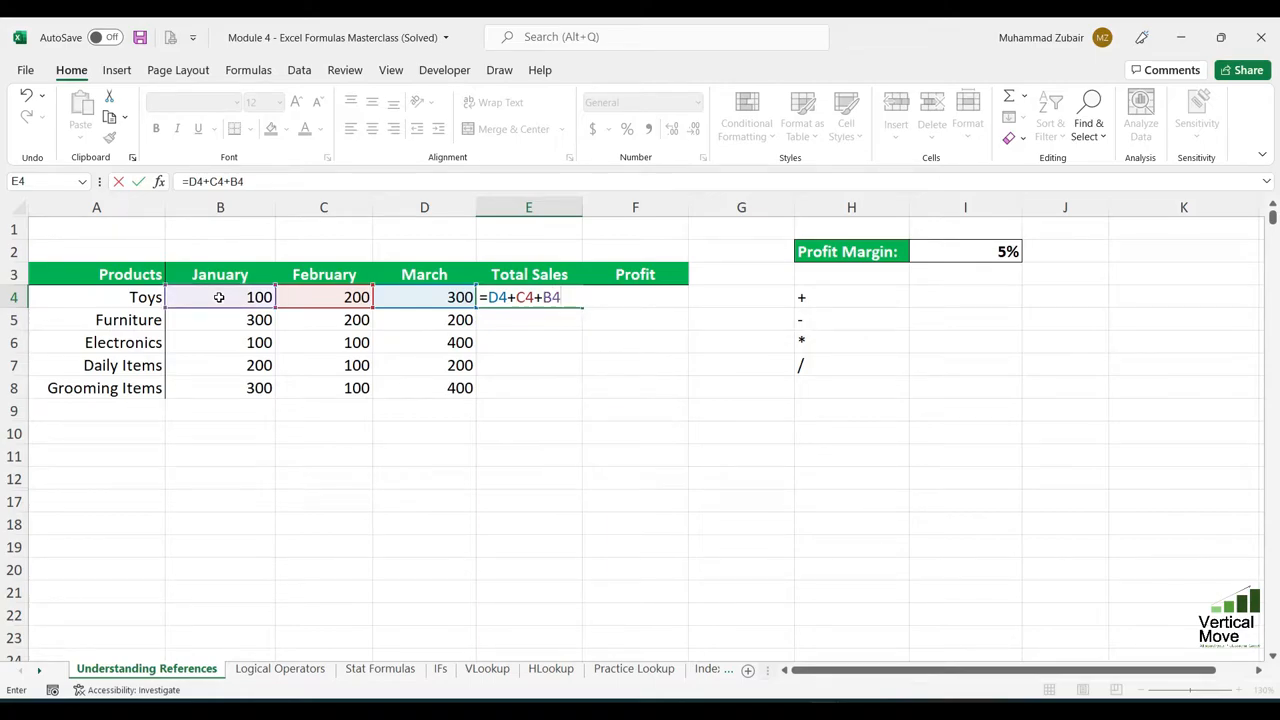
key("Return")
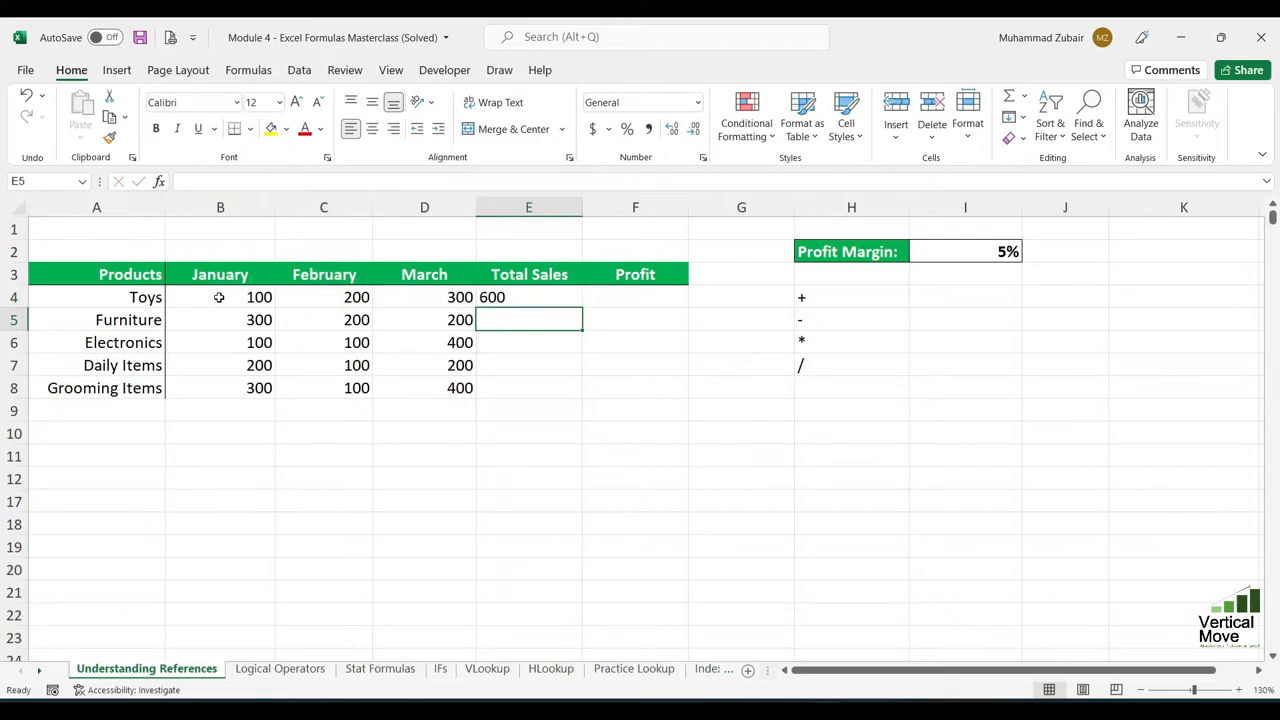
- Set the January sales for Toys to 150
left_click(529, 297)
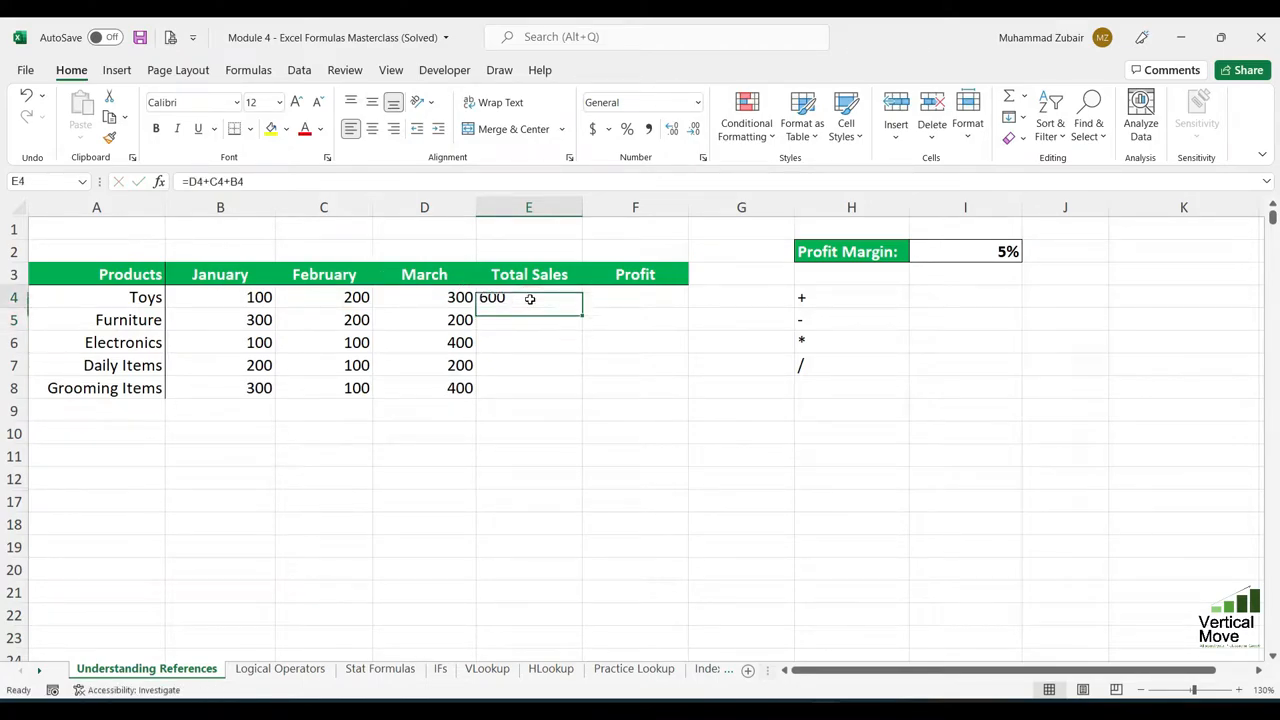
left_click(263, 297)
type("150")
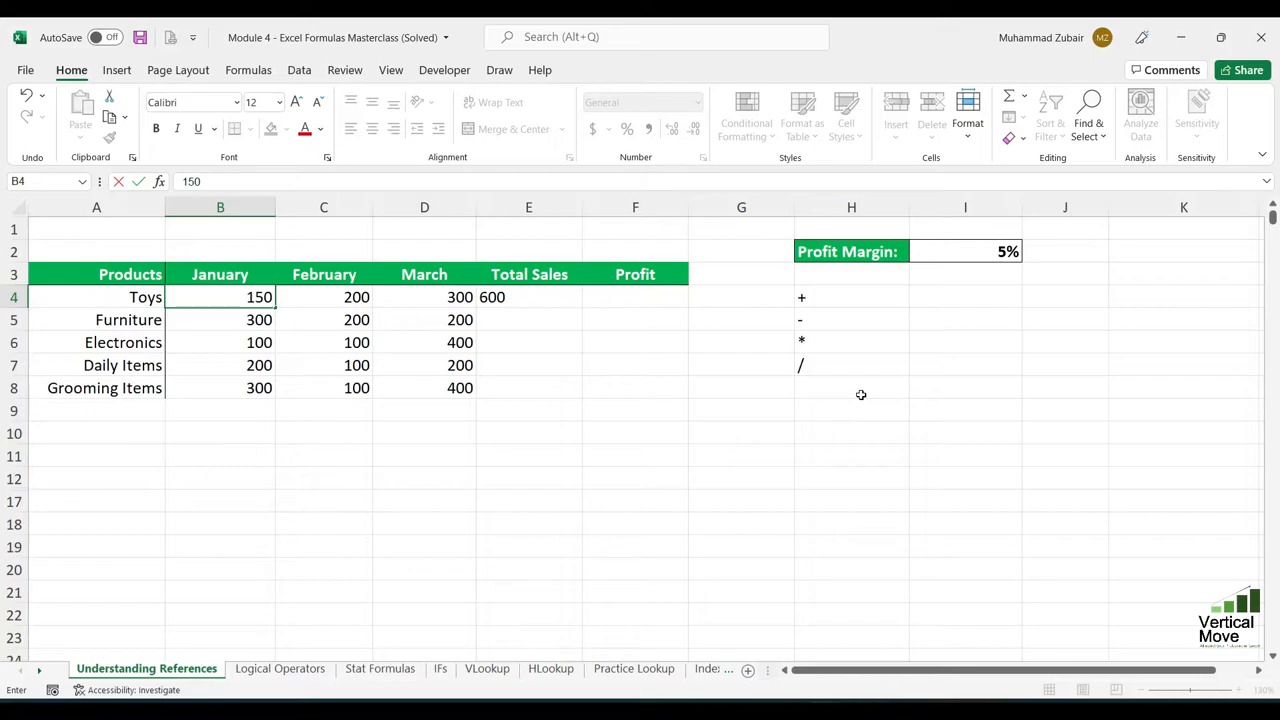
key("Return")
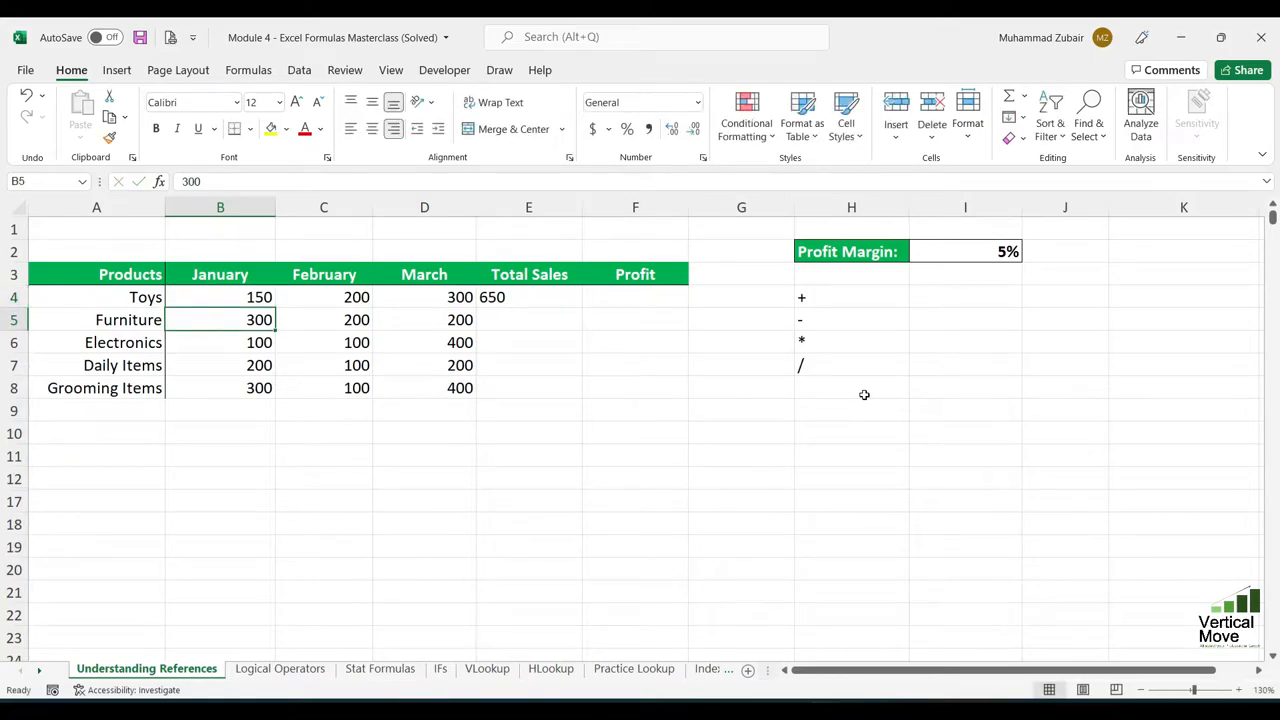
- Copy the Total Sales formula from Toys down through Grooming Items (E4:E8) and review the copied formulas
left_click(546, 297)
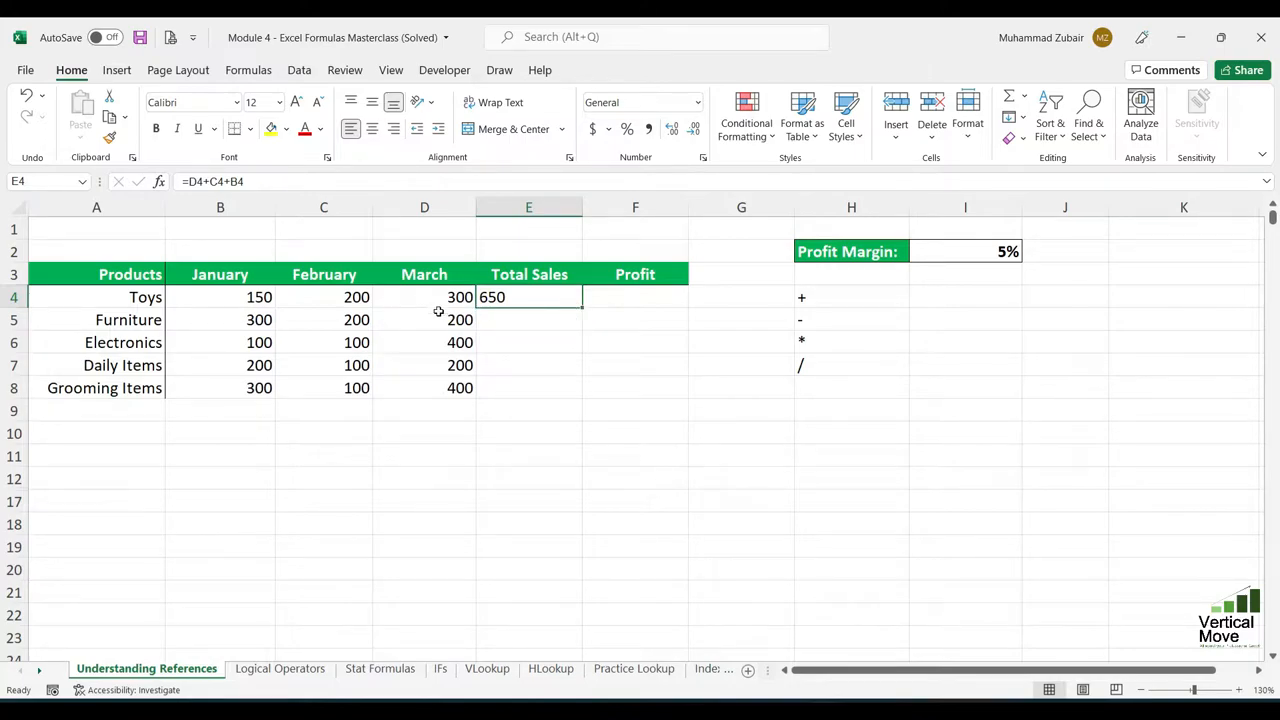
left_click_drag(438, 312, 445, 388)
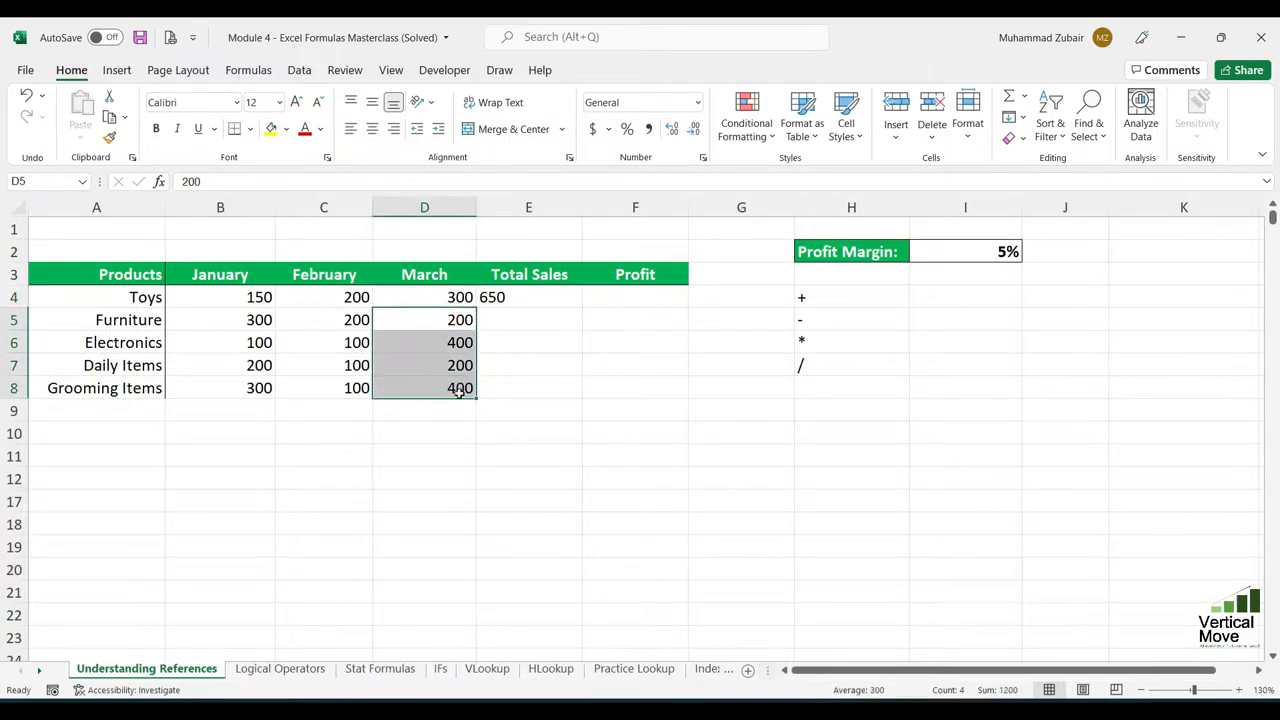
left_click(558, 297)
left_click_drag(582, 309, 582, 392)
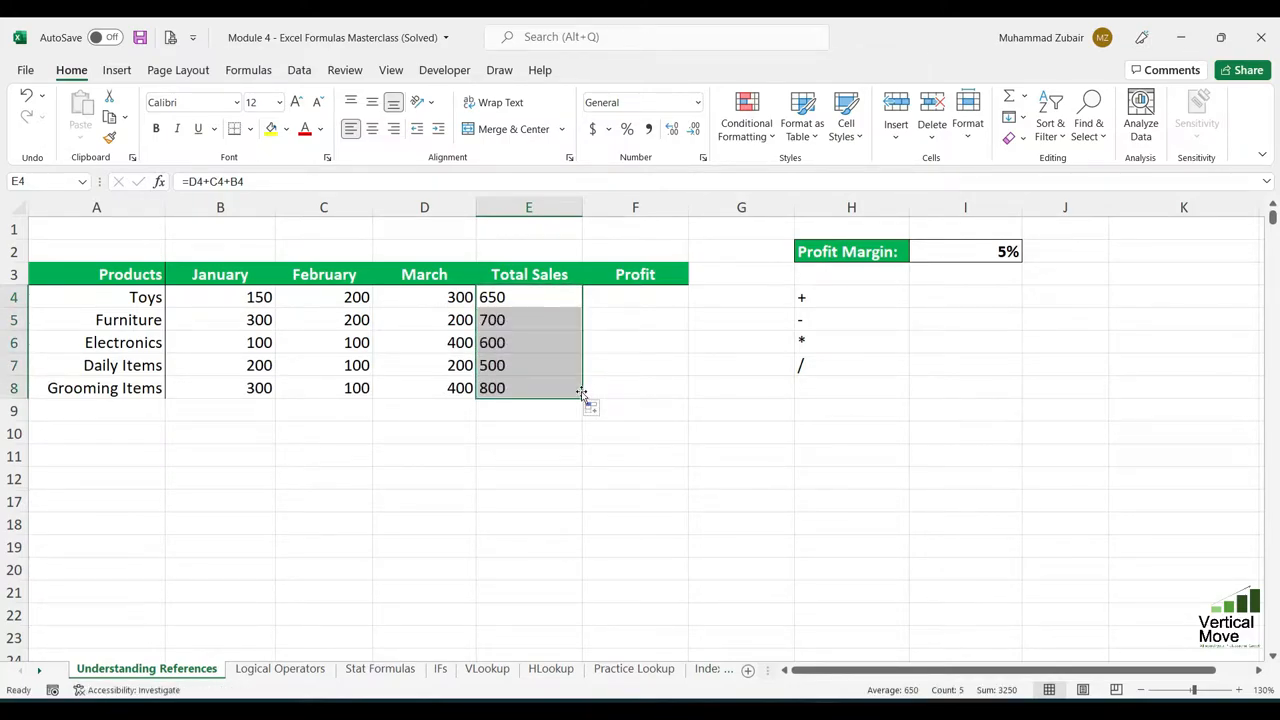
left_click(566, 383)
left_click(523, 318)
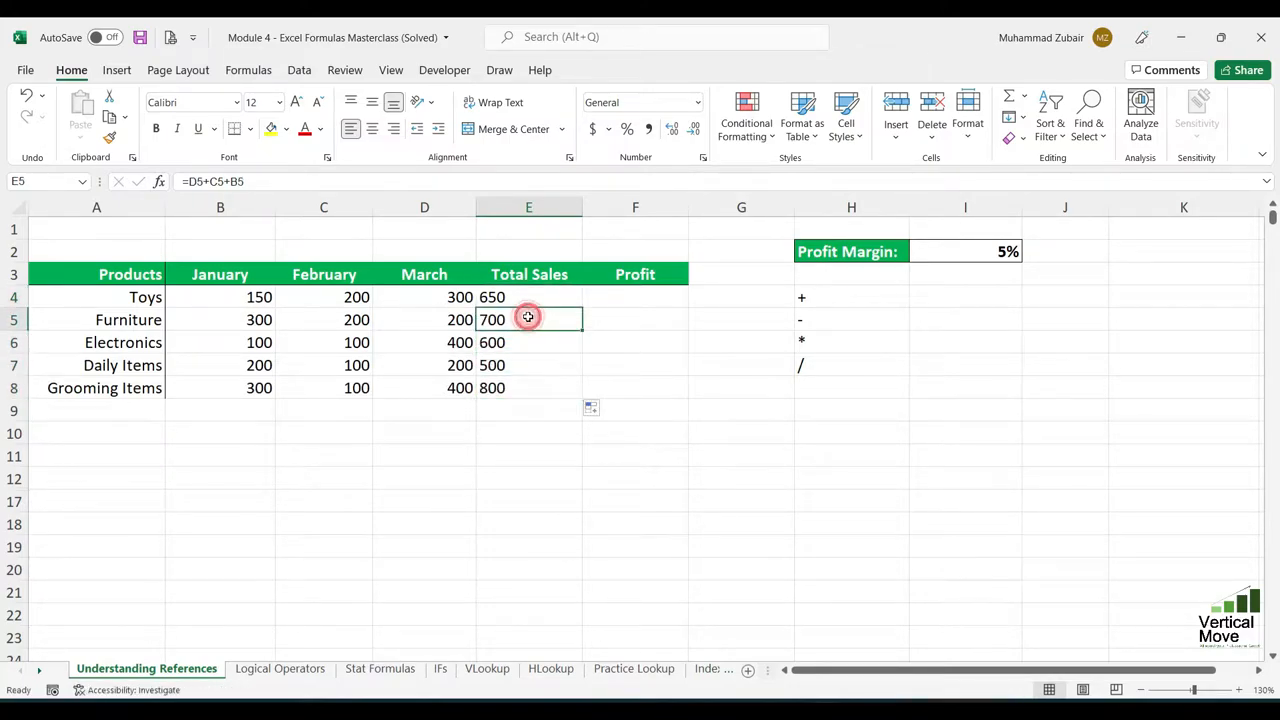
left_click(537, 343)
double_click(537, 343)
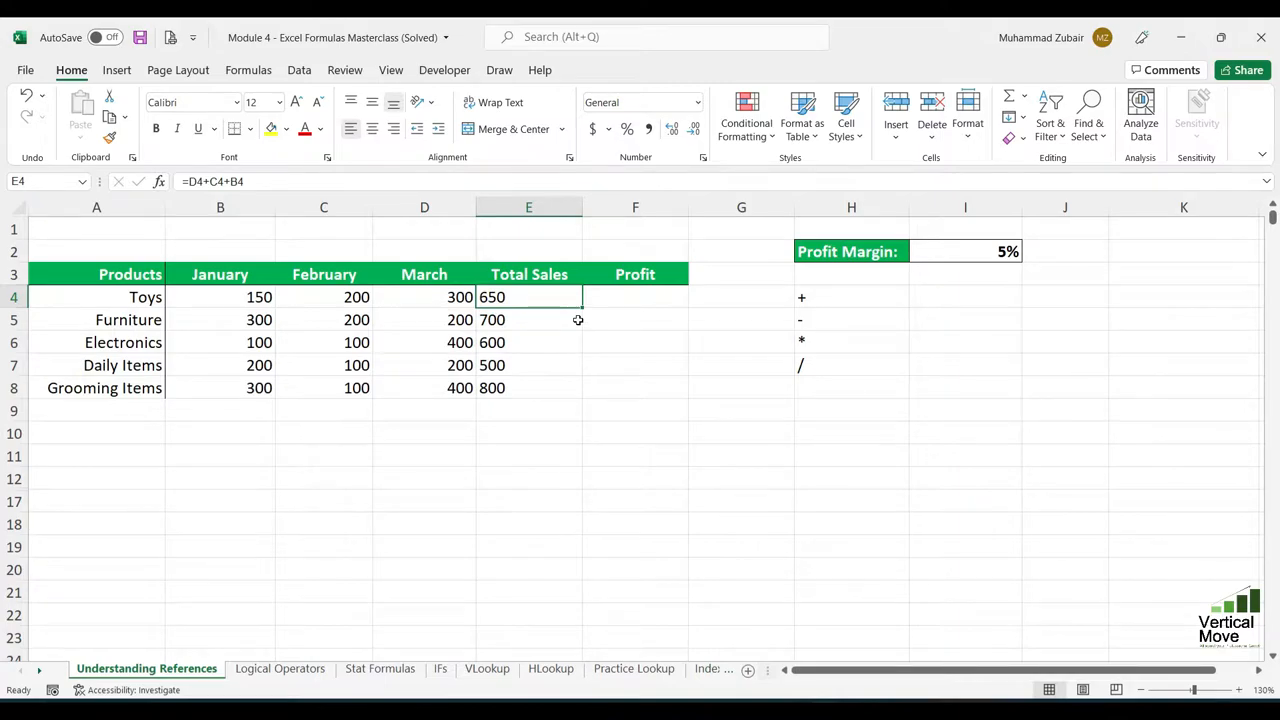
- Clear all Total Sales formulas in E4:E8 and return to the Toys total cell
double_click(580, 308)
key("Delete")
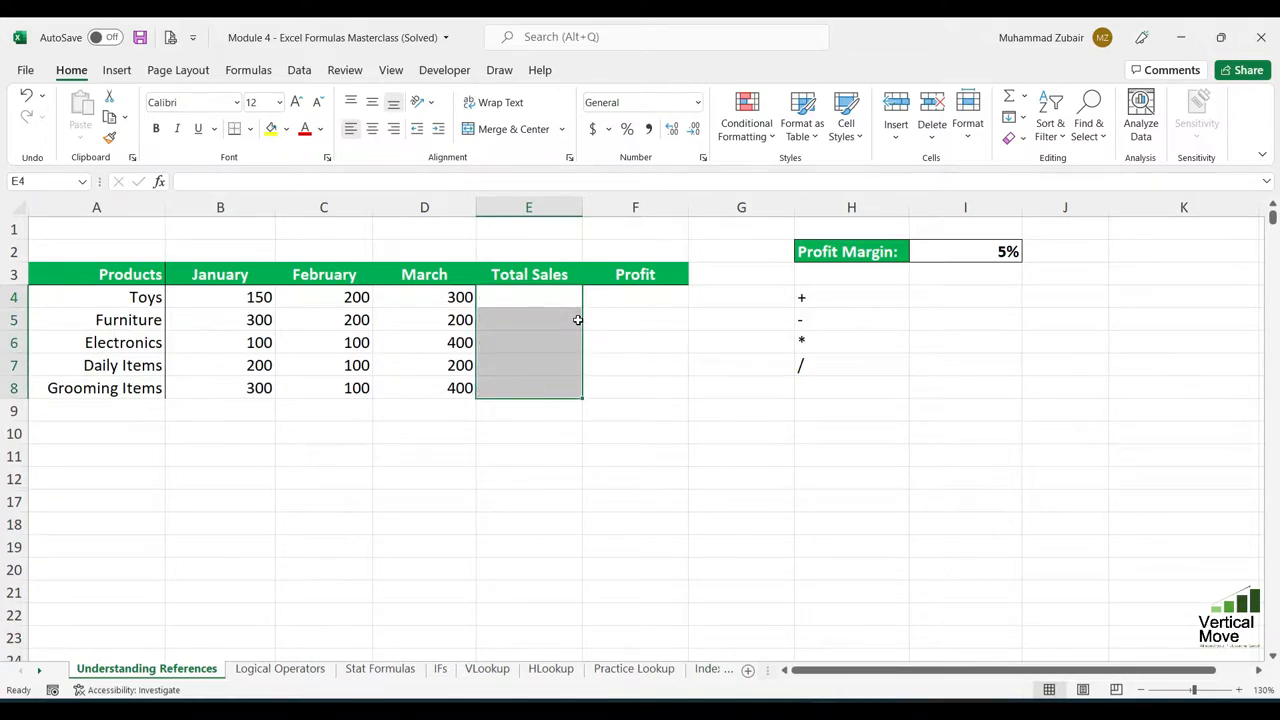
key("Up")
key("Down")
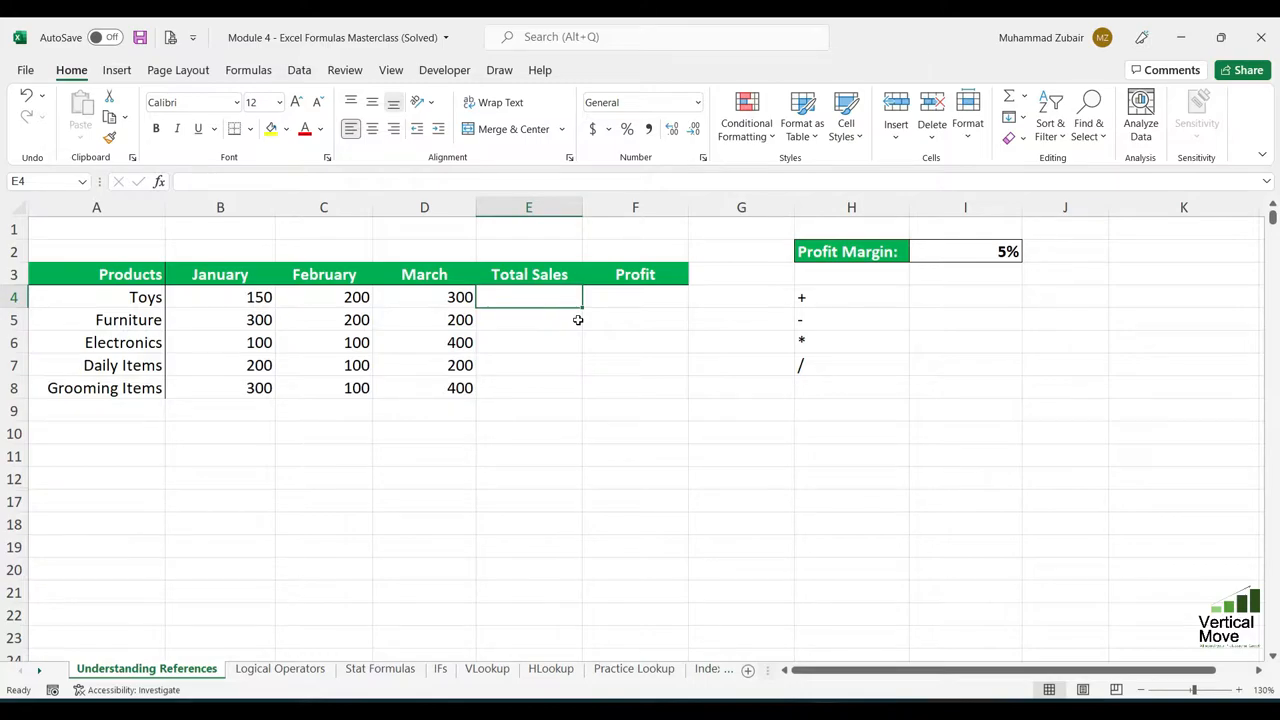
- Calculate the Total Sales for Toys in E4 with the formula =SUM(B4,C4,D4)
type("=sum")
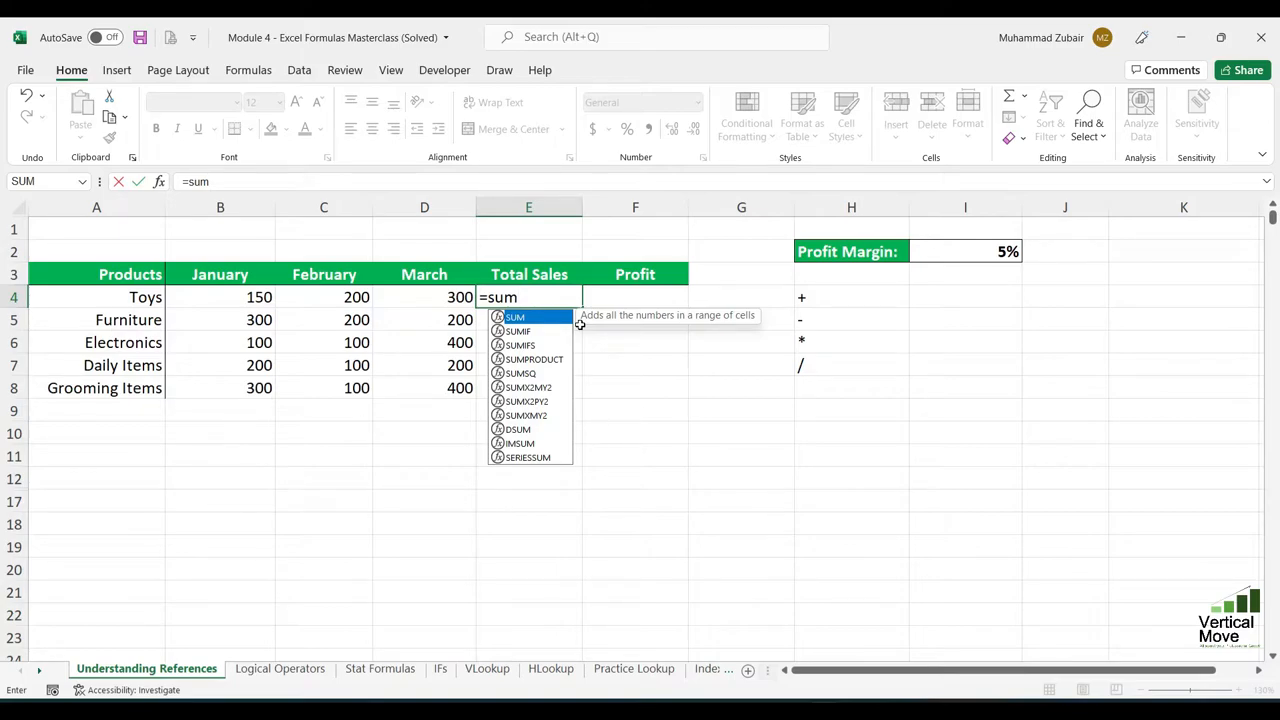
type("(")
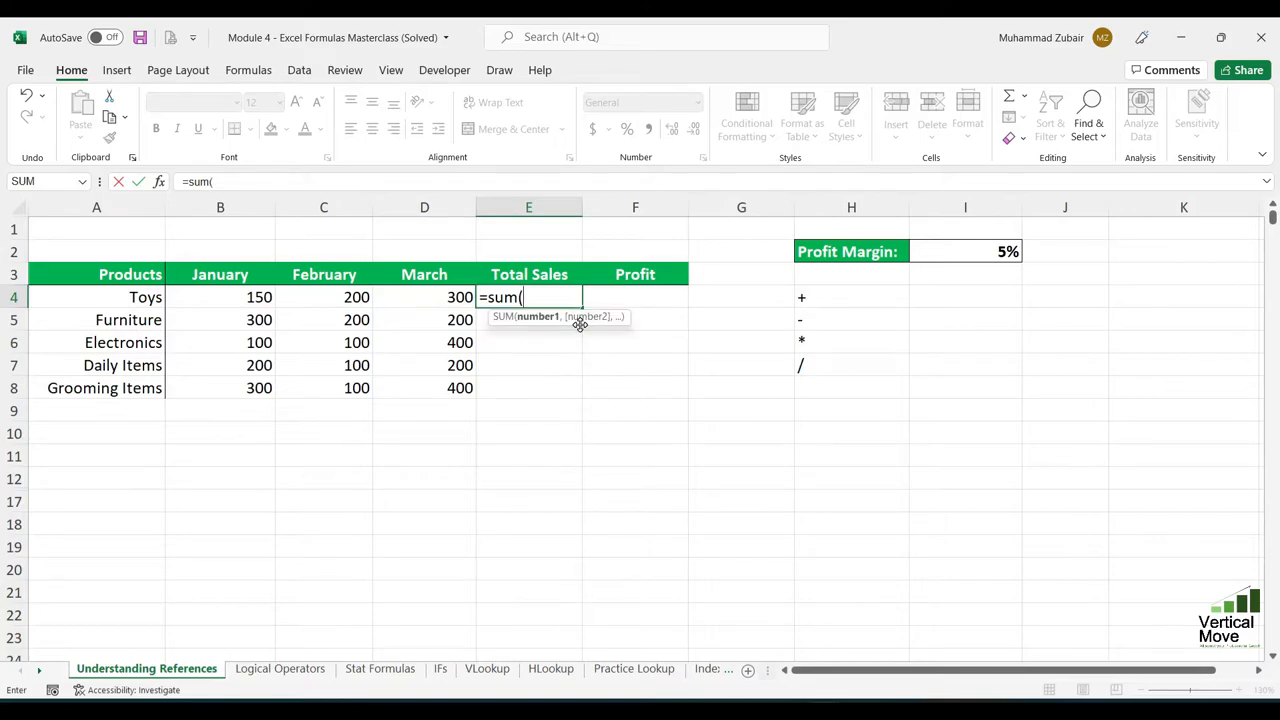
key("BackSpace")
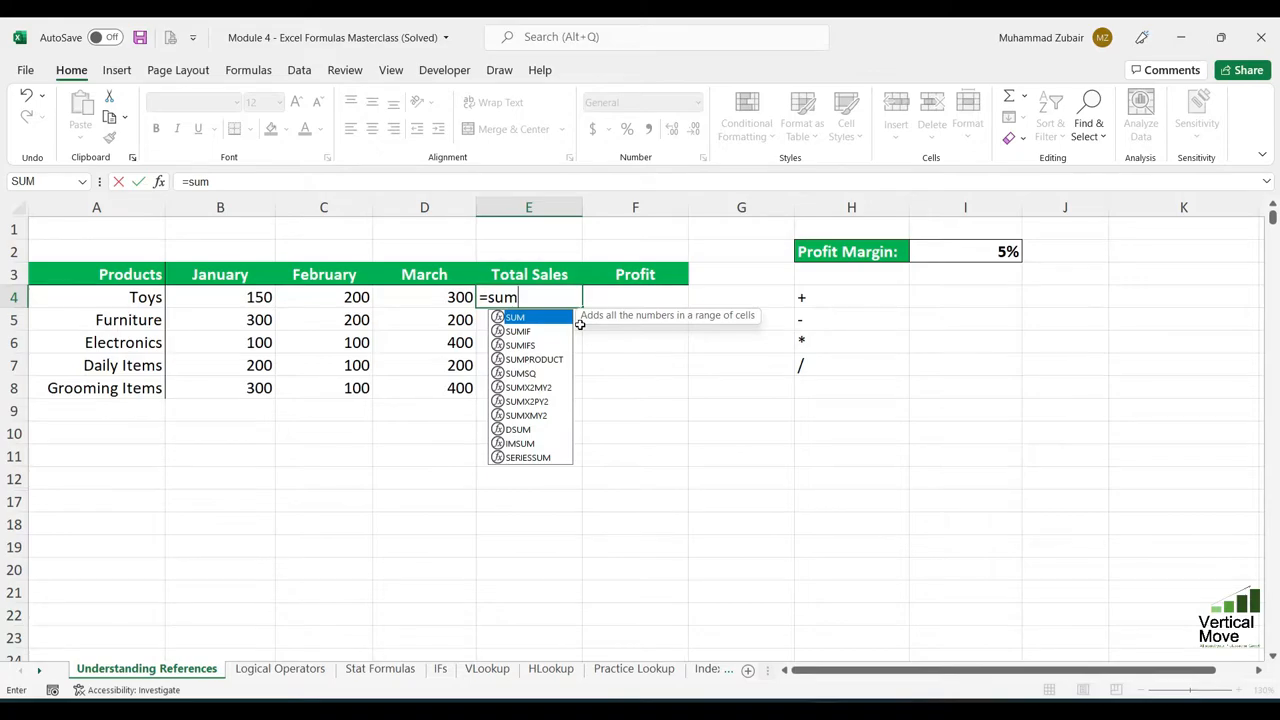
key("Tab")
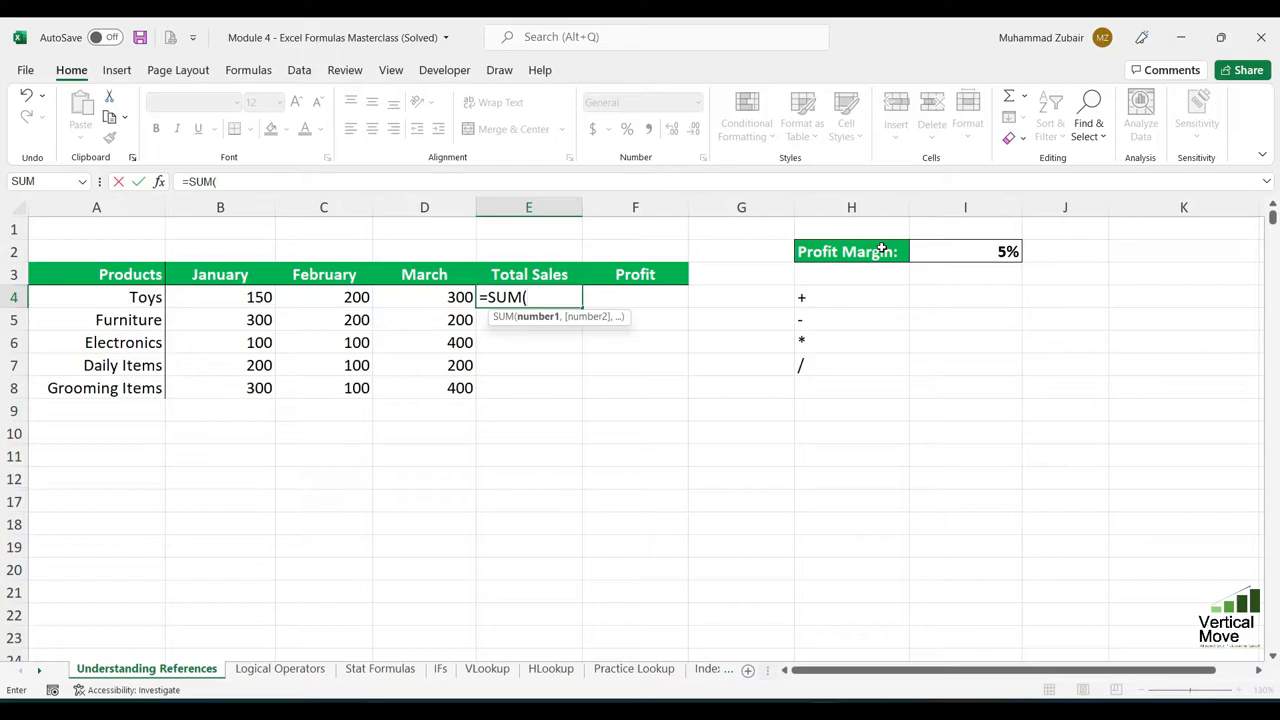
key("Left")
key("Left")
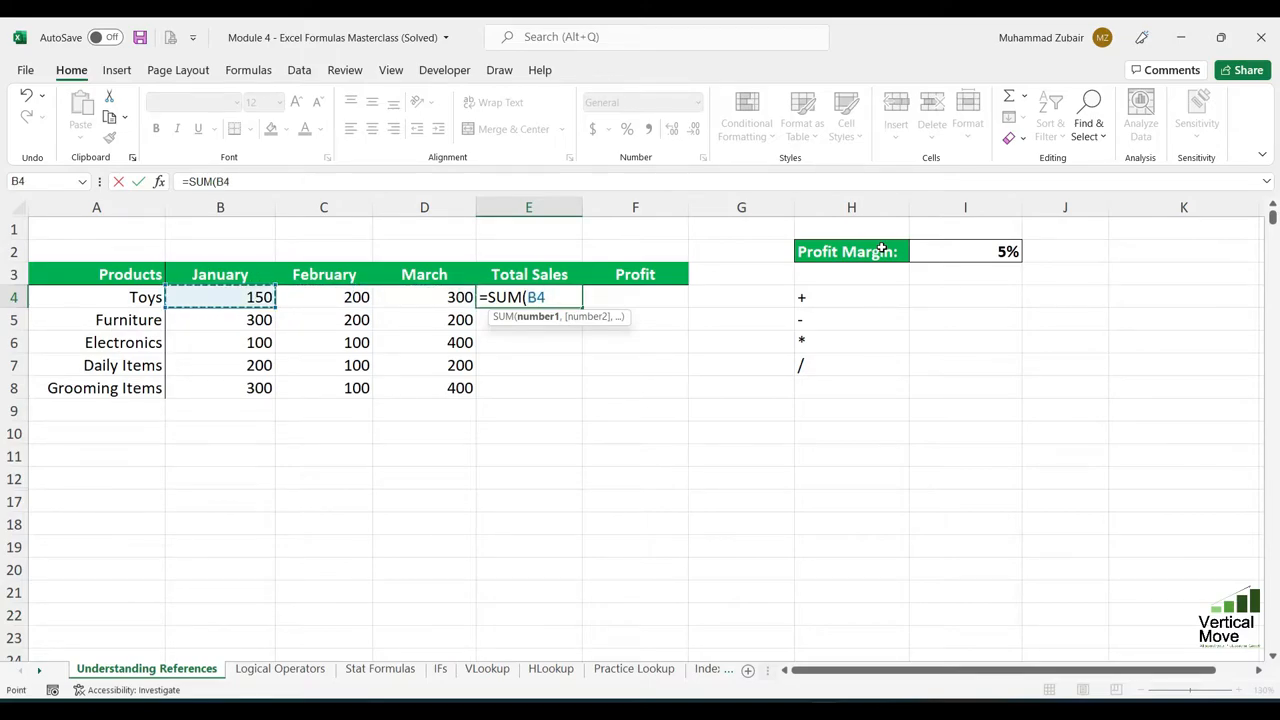
type(",")
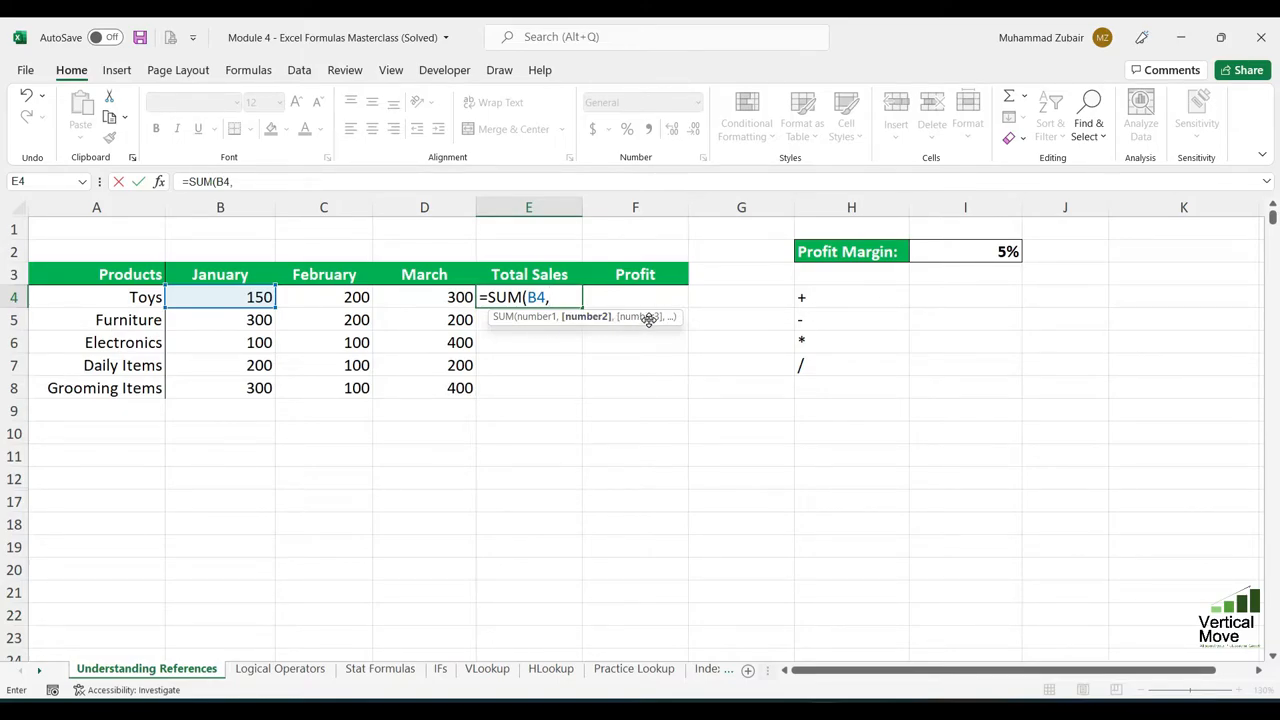
key("Left")
key("Left")
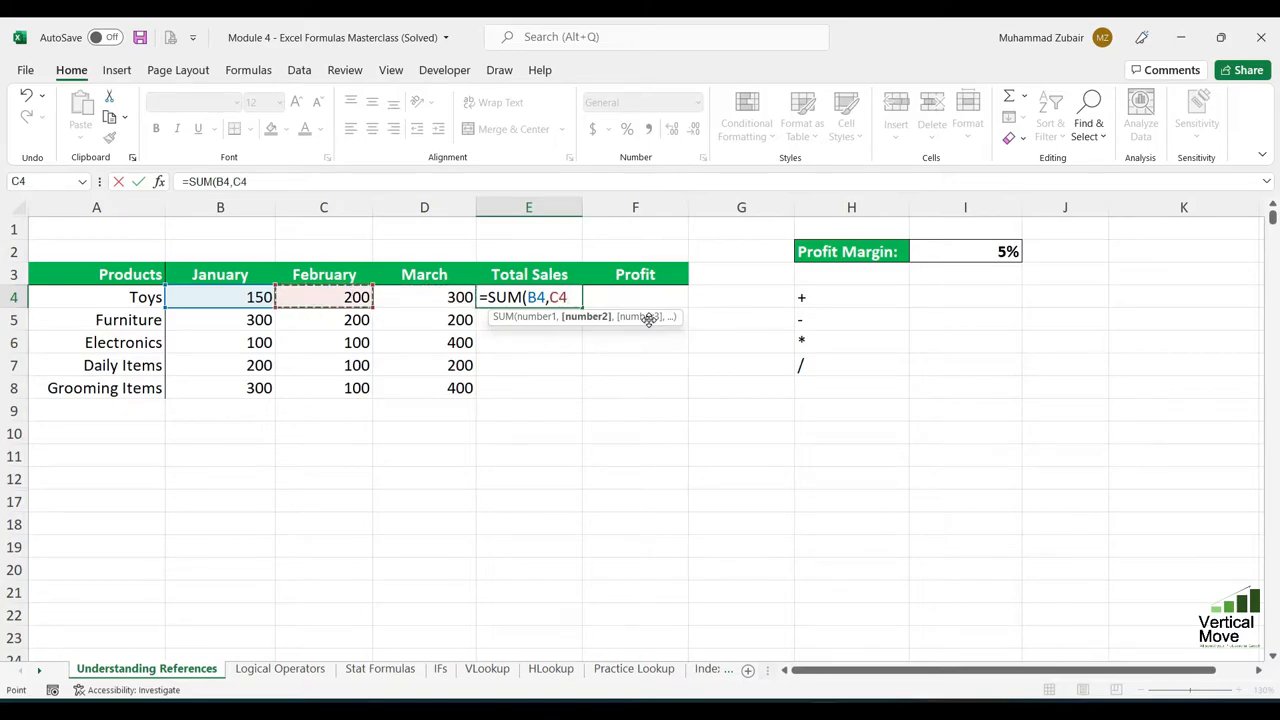
type(",")
key("Left")
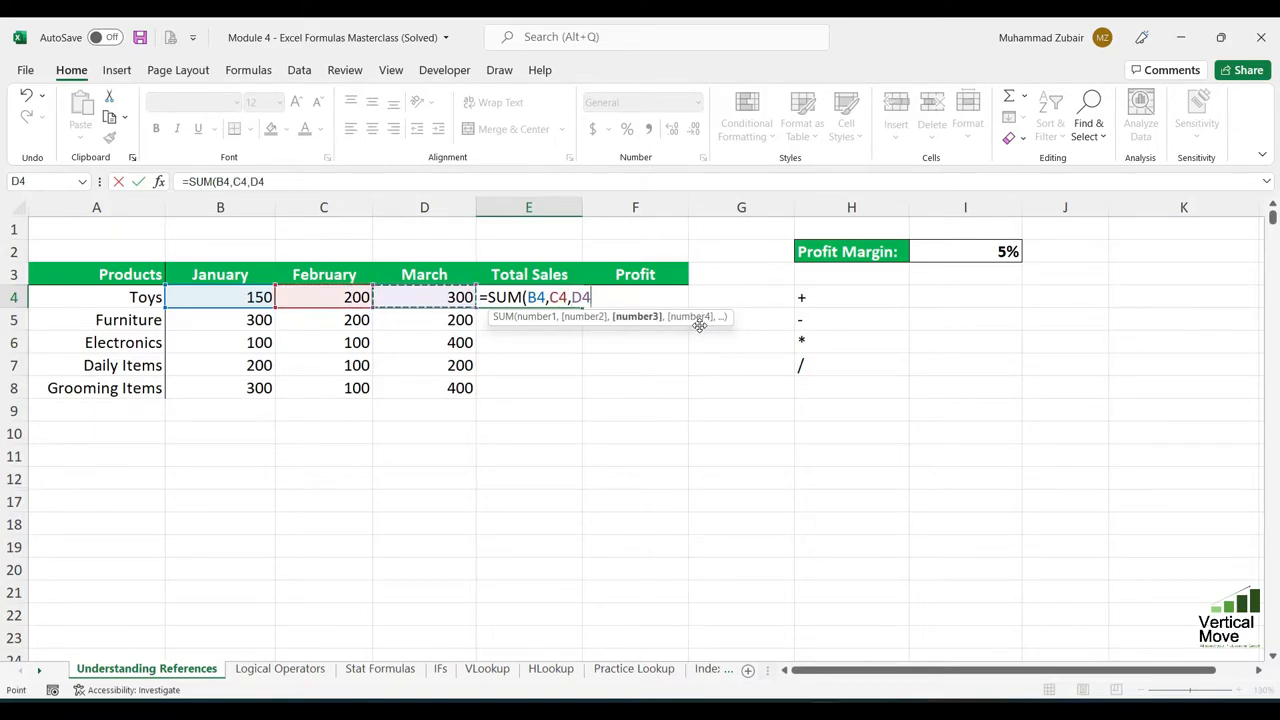
type(")")
key("Return")
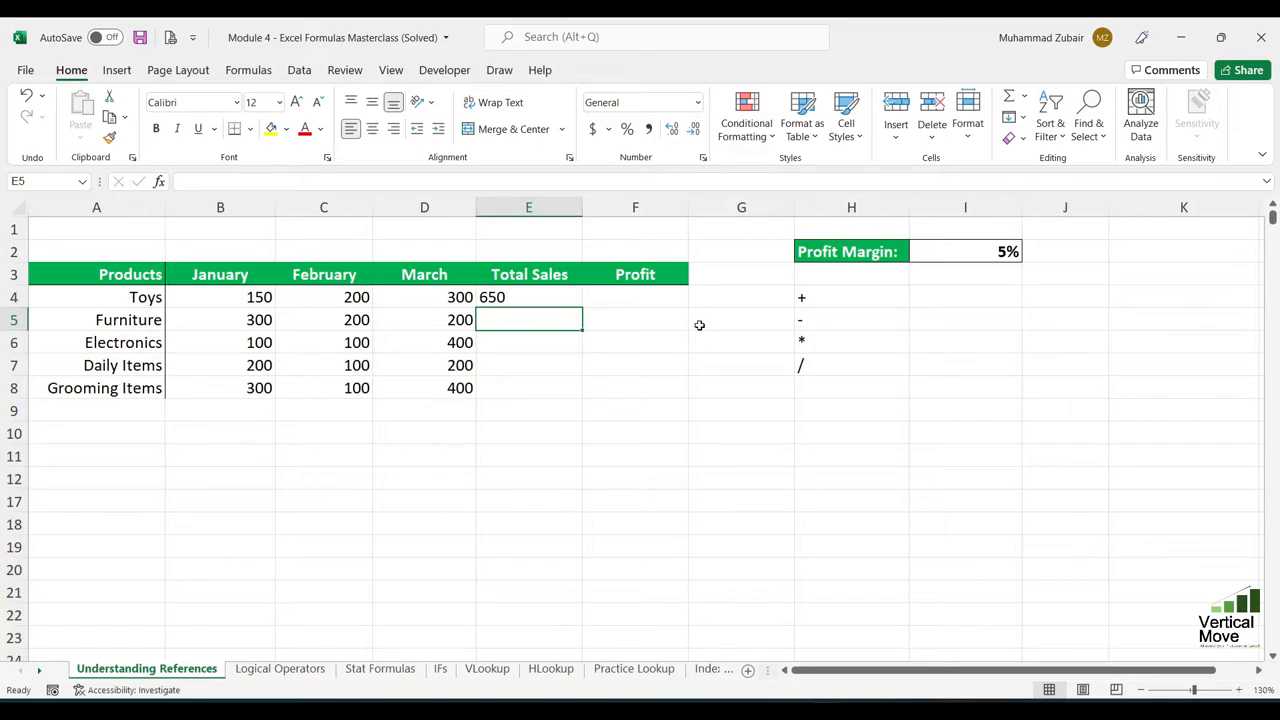
key("Up")
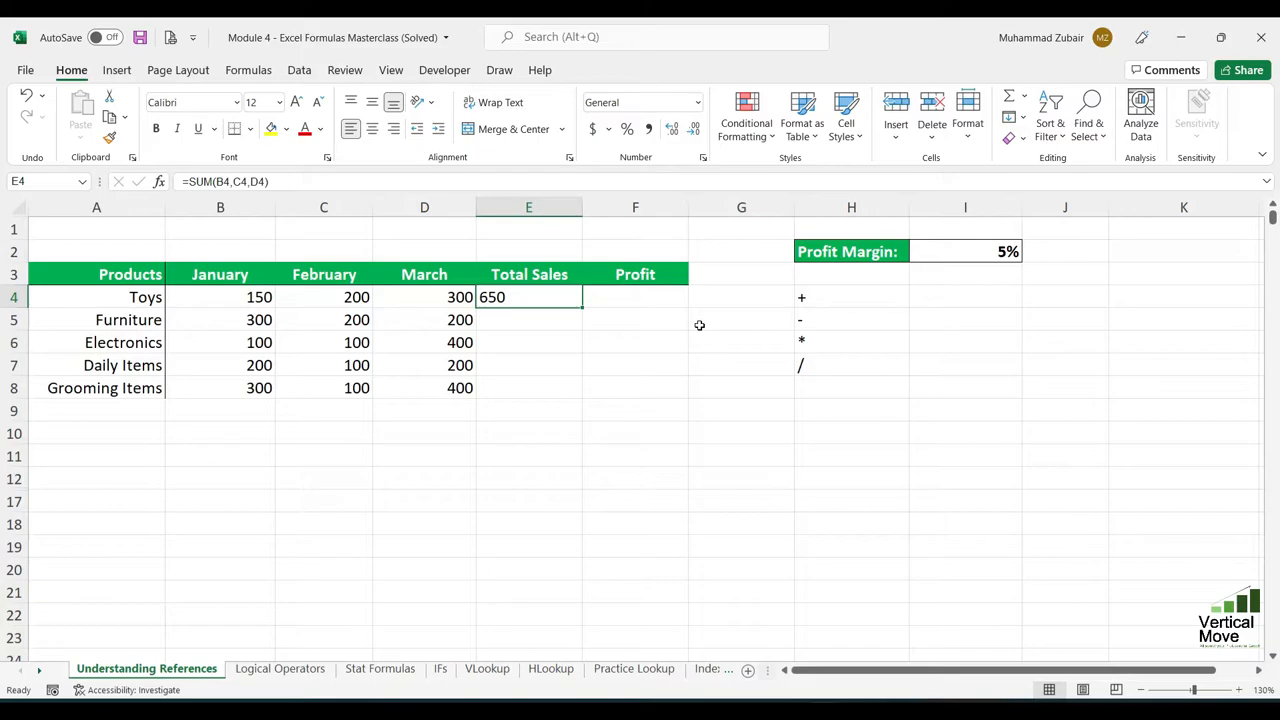
left_click(337, 474)
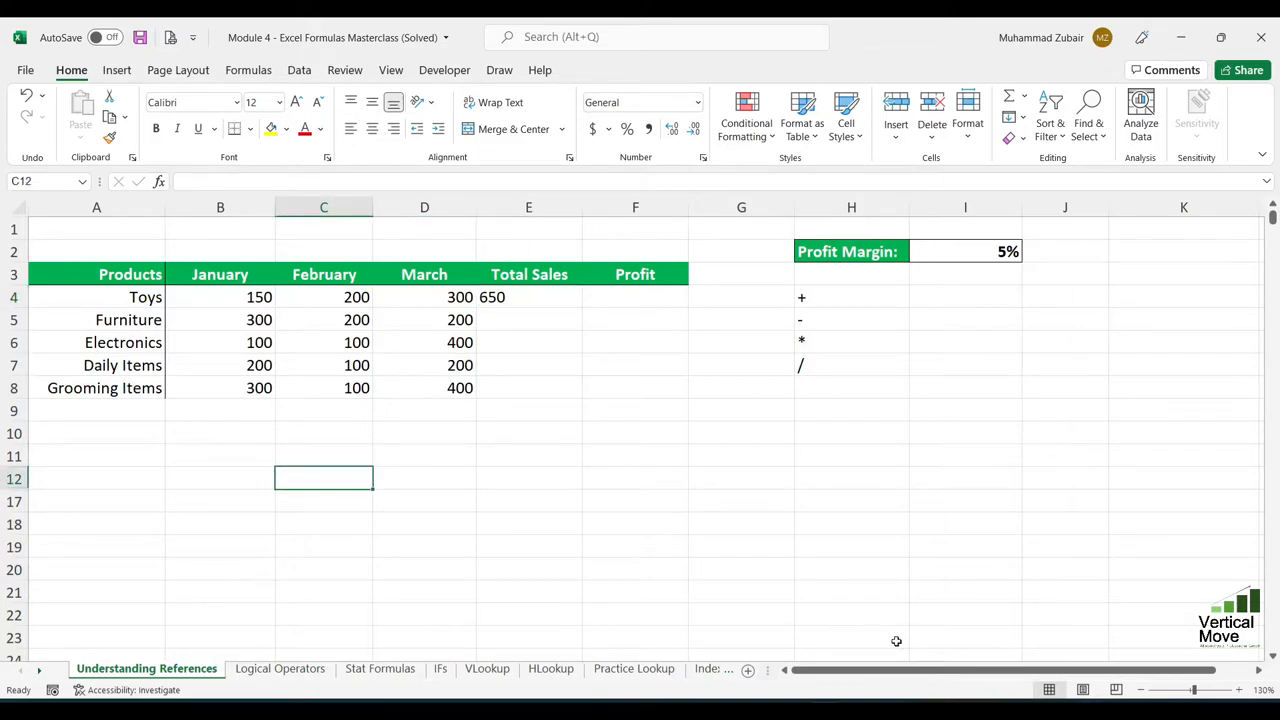
- Review the function library categories, including Logical, Math & Trig and More Functions, and the arithmetic operators listed in H4:H7
left_click(240, 72)
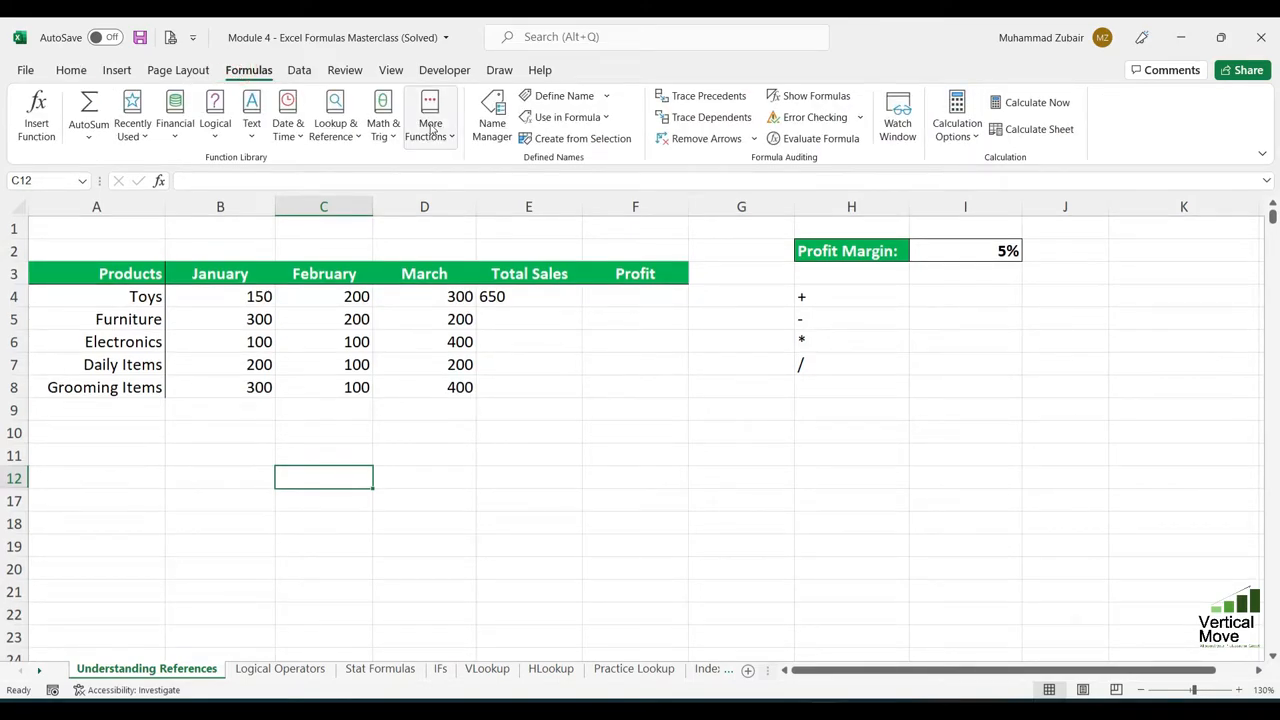
left_click(140, 125)
left_click(224, 126)
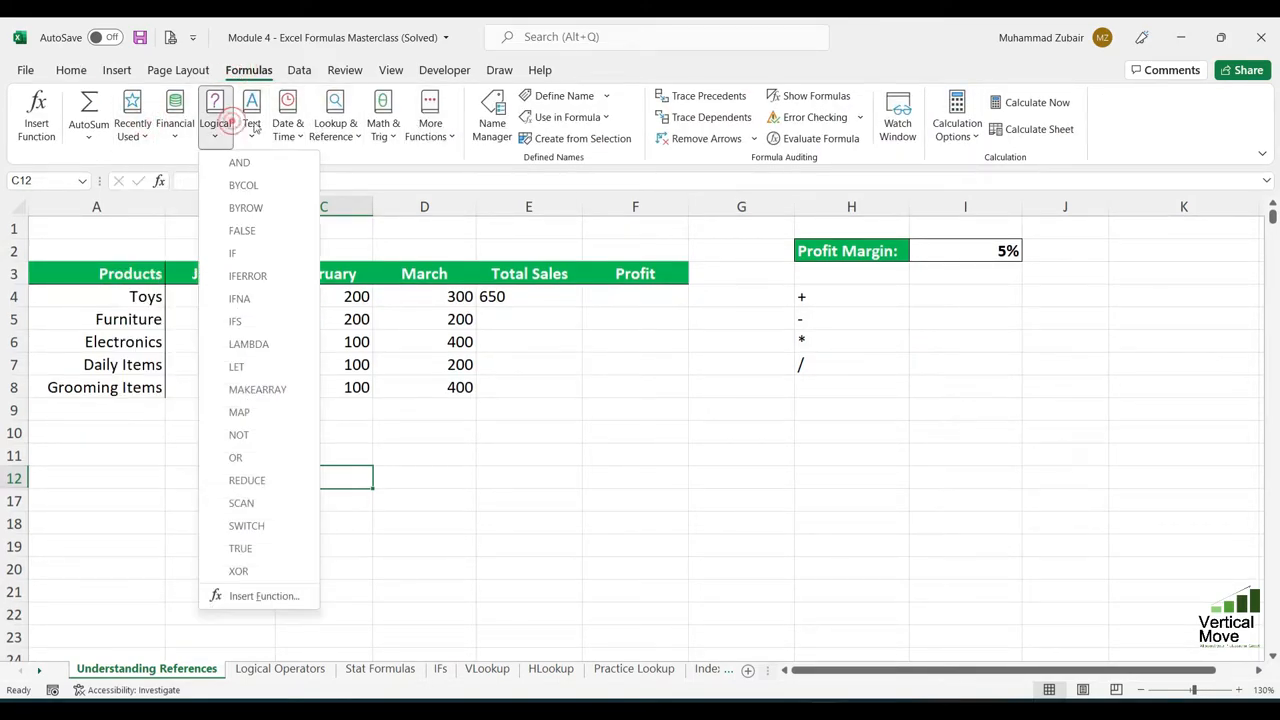
left_click(383, 122)
left_click(430, 122)
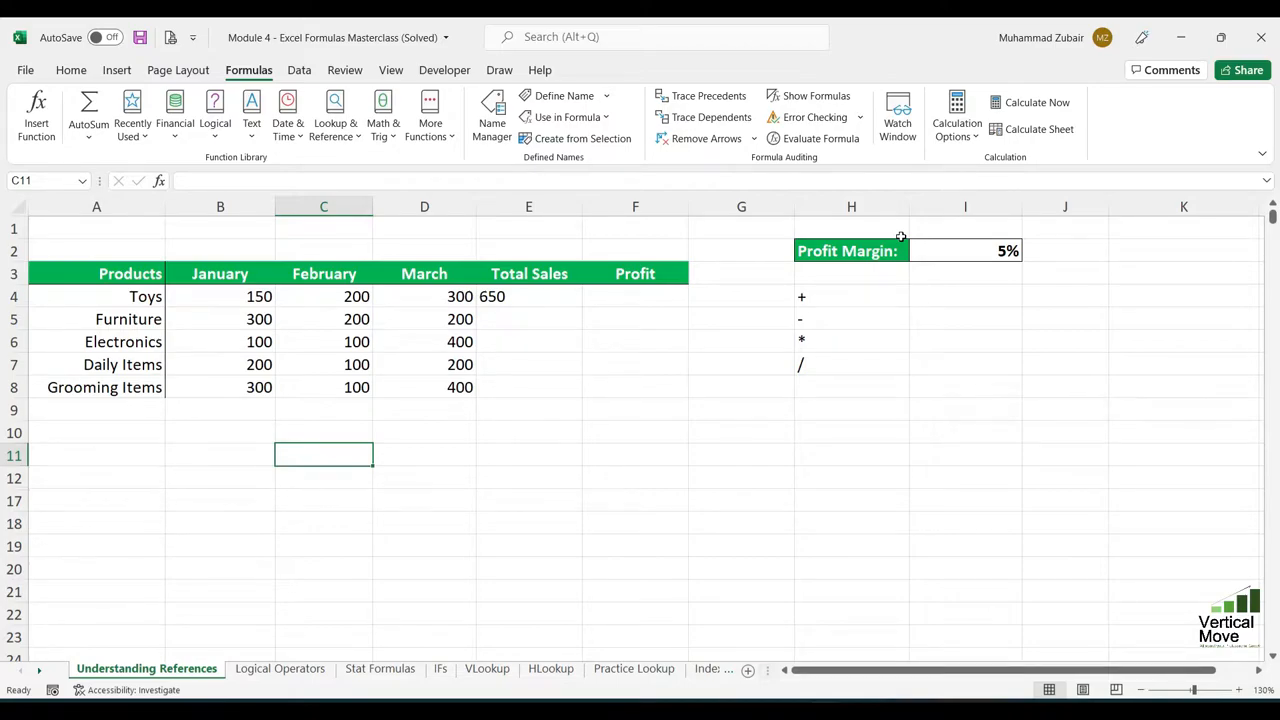
left_click_drag(849, 297, 854, 357)
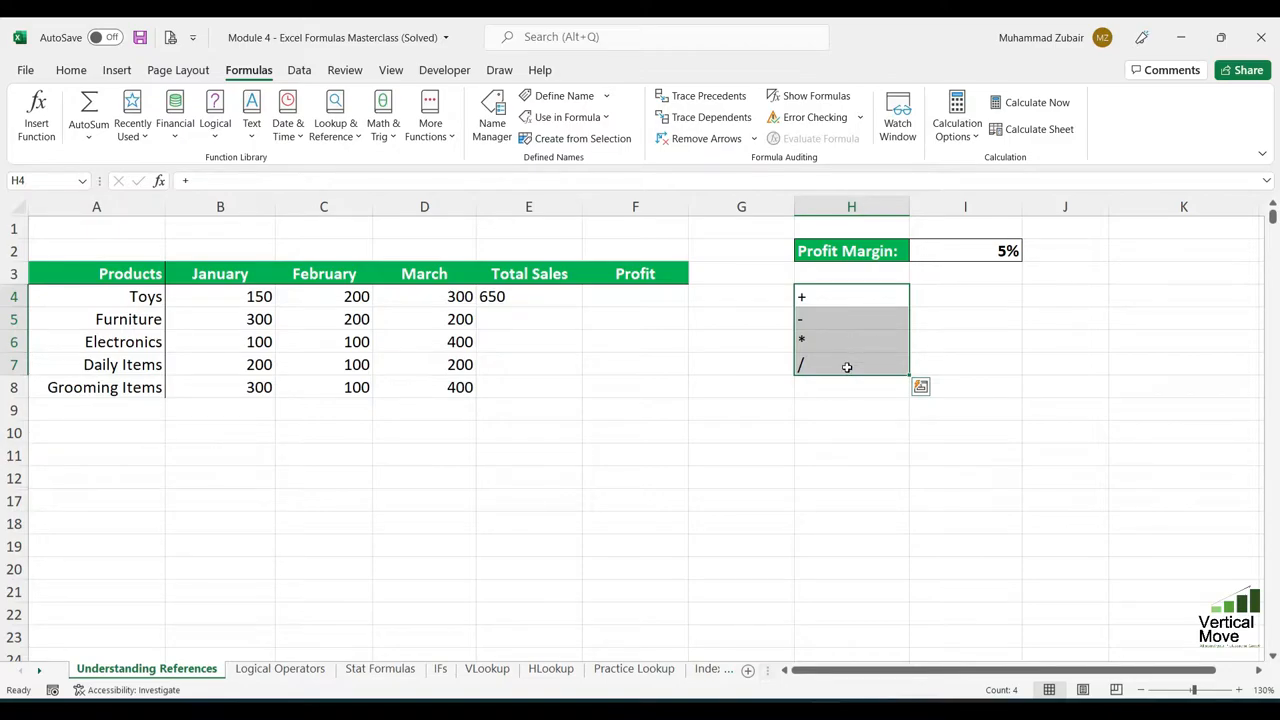
left_click_drag(848, 298, 847, 366)
- Copy the Toys total formula from E4 down through Grooming Items in E8, check it, and undo the copy
left_click(532, 297)
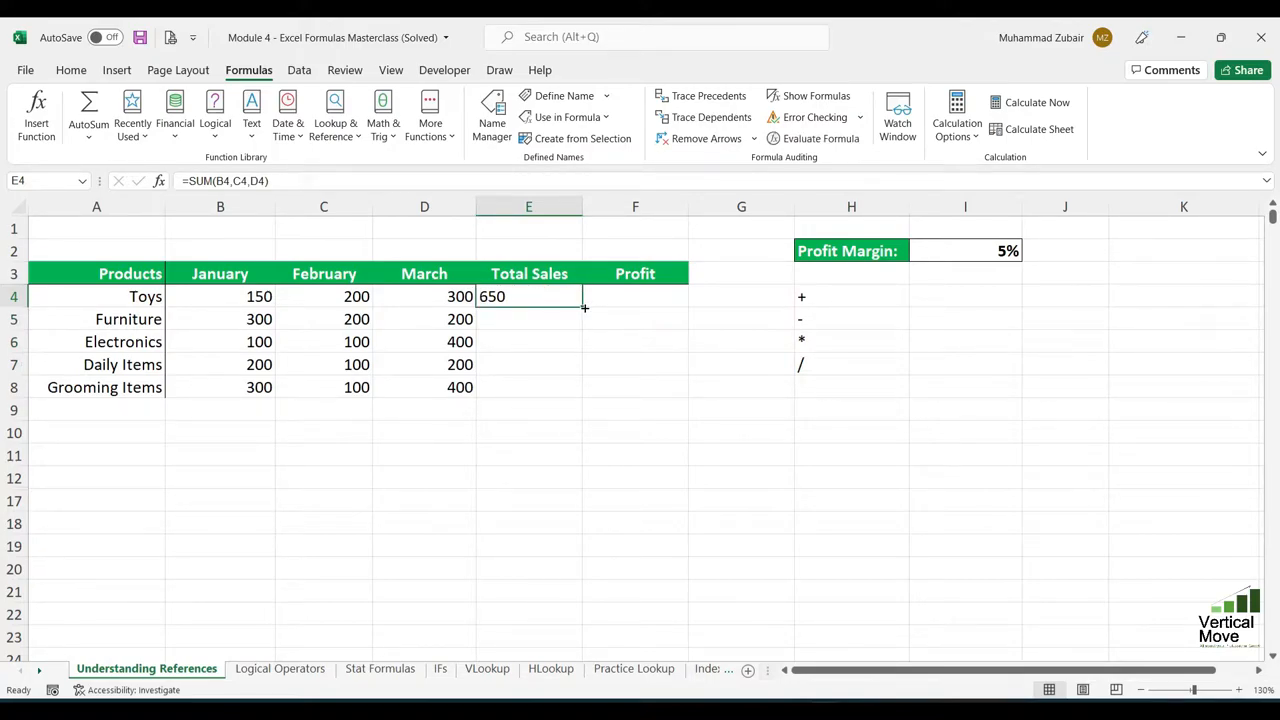
left_click_drag(589, 308, 571, 399)
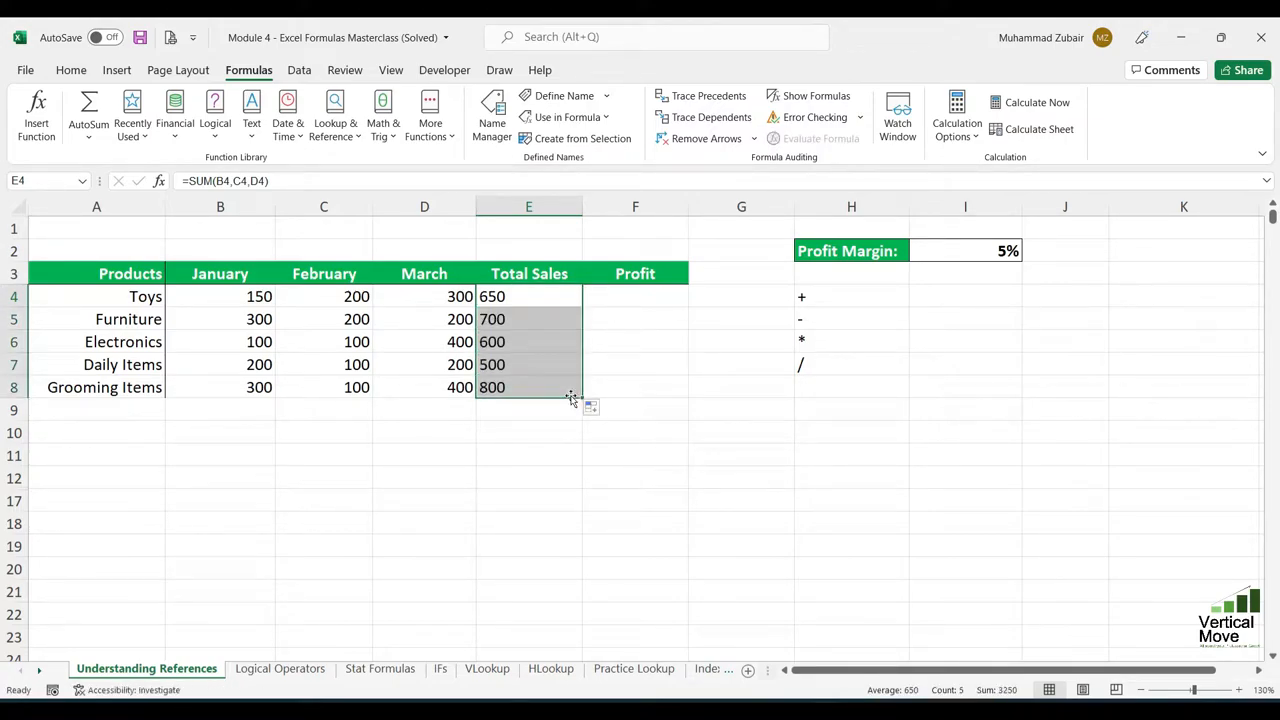
left_click(556, 295)
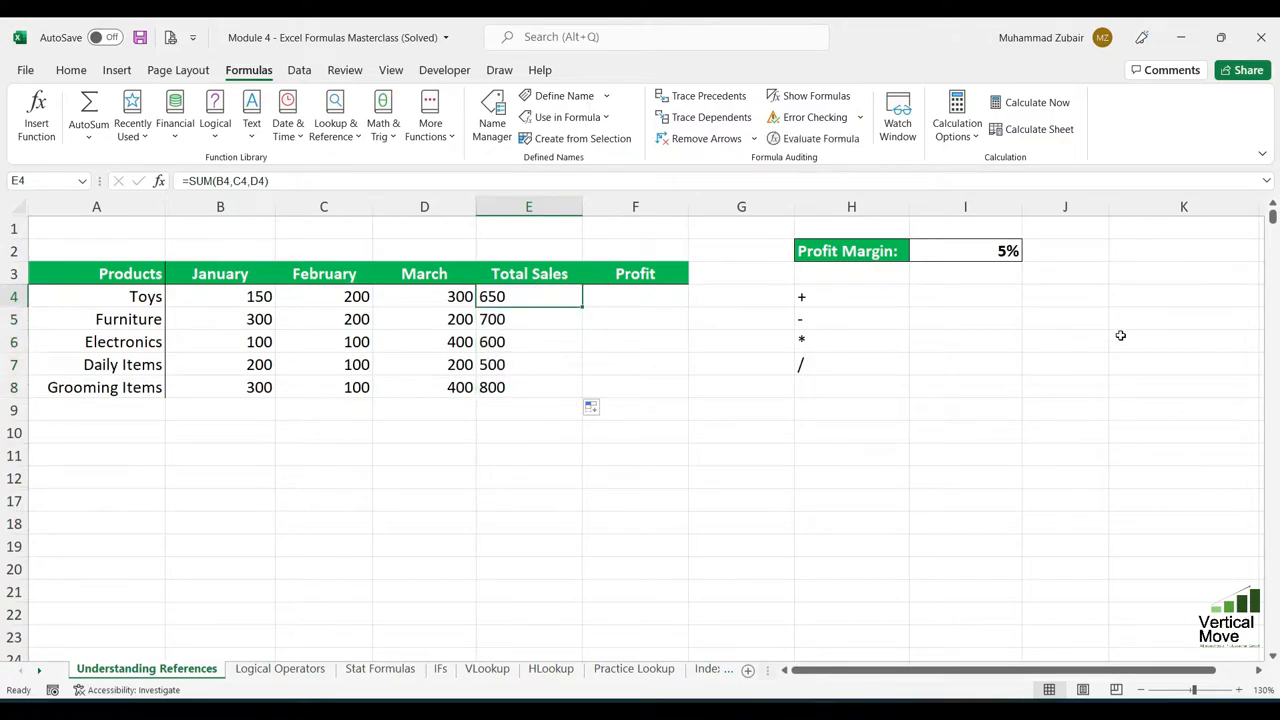
key("ctrl+z")
- Replace the Toys total in E4 with the range formula =SUM(B4:D4), keeping E4 selected
type("=")
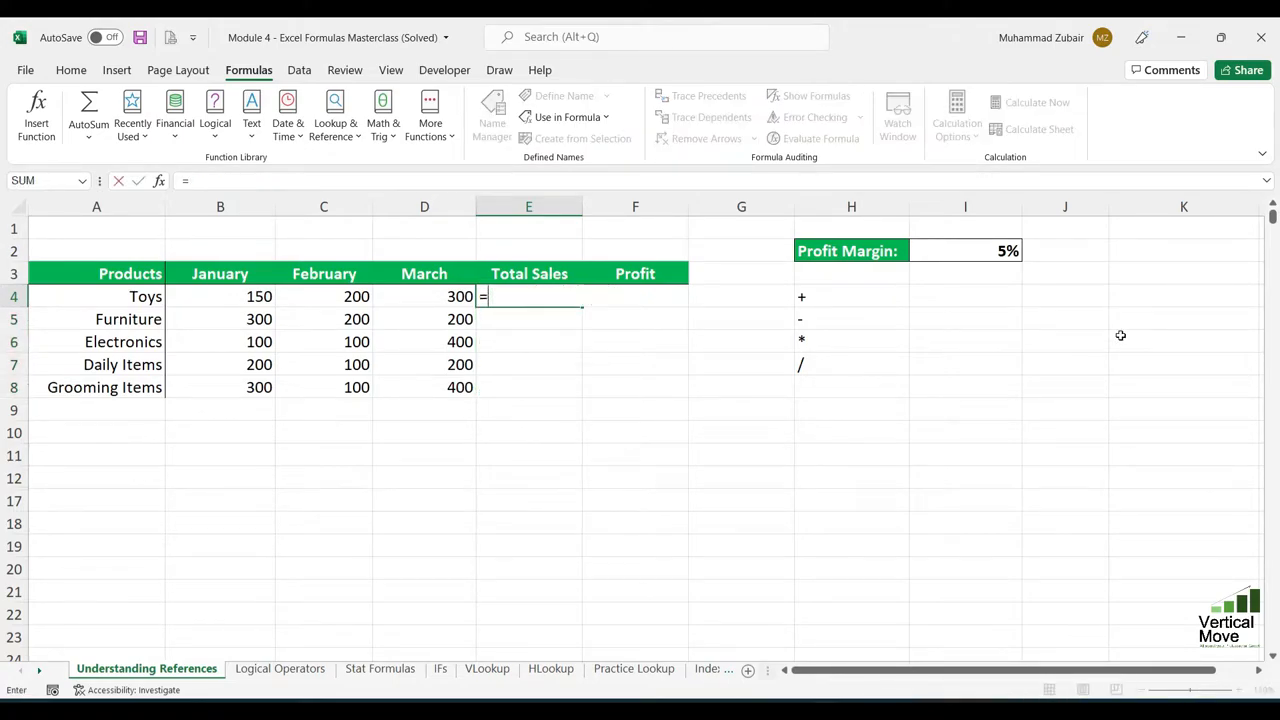
type("sum")
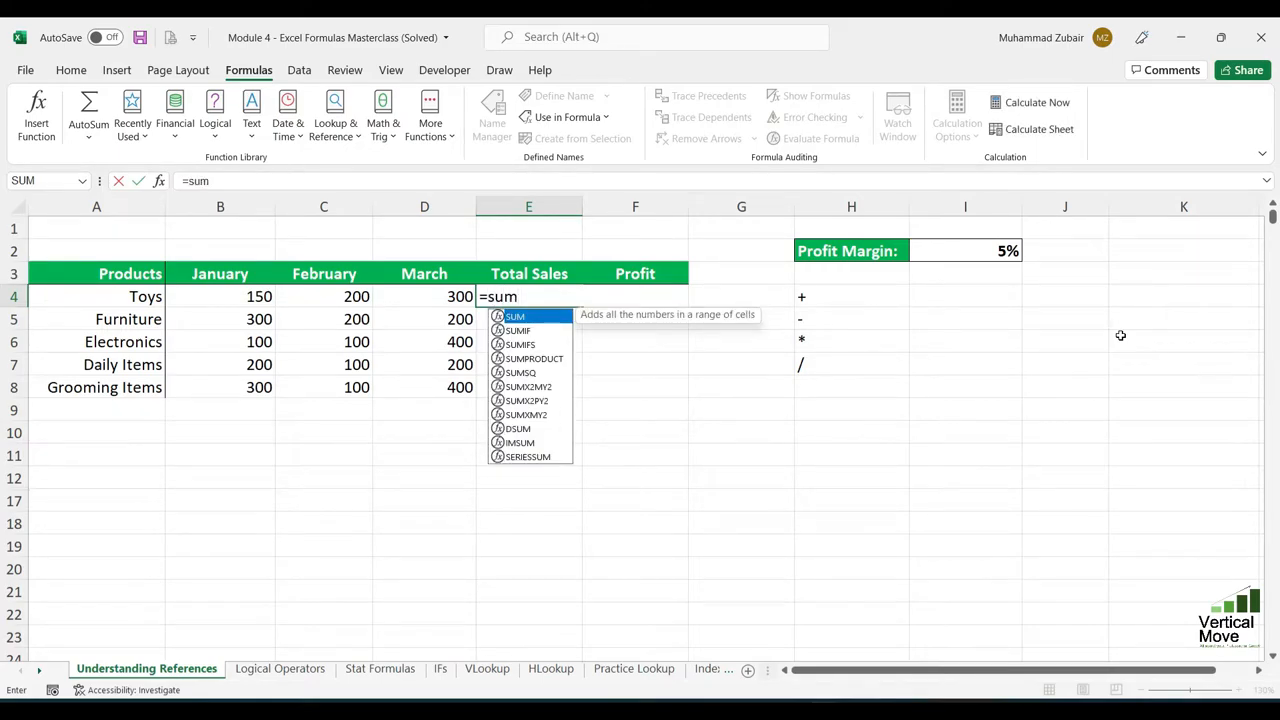
key("Tab")
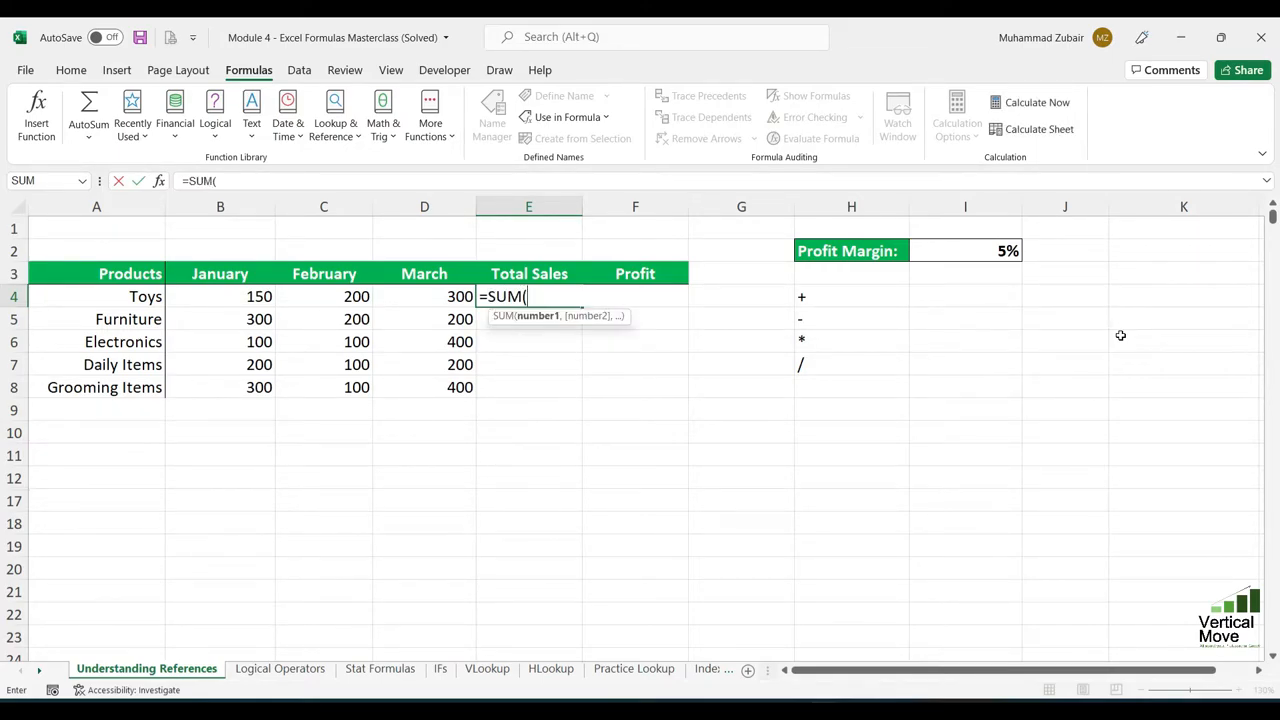
key("Left")
key("Left")
key("Left")
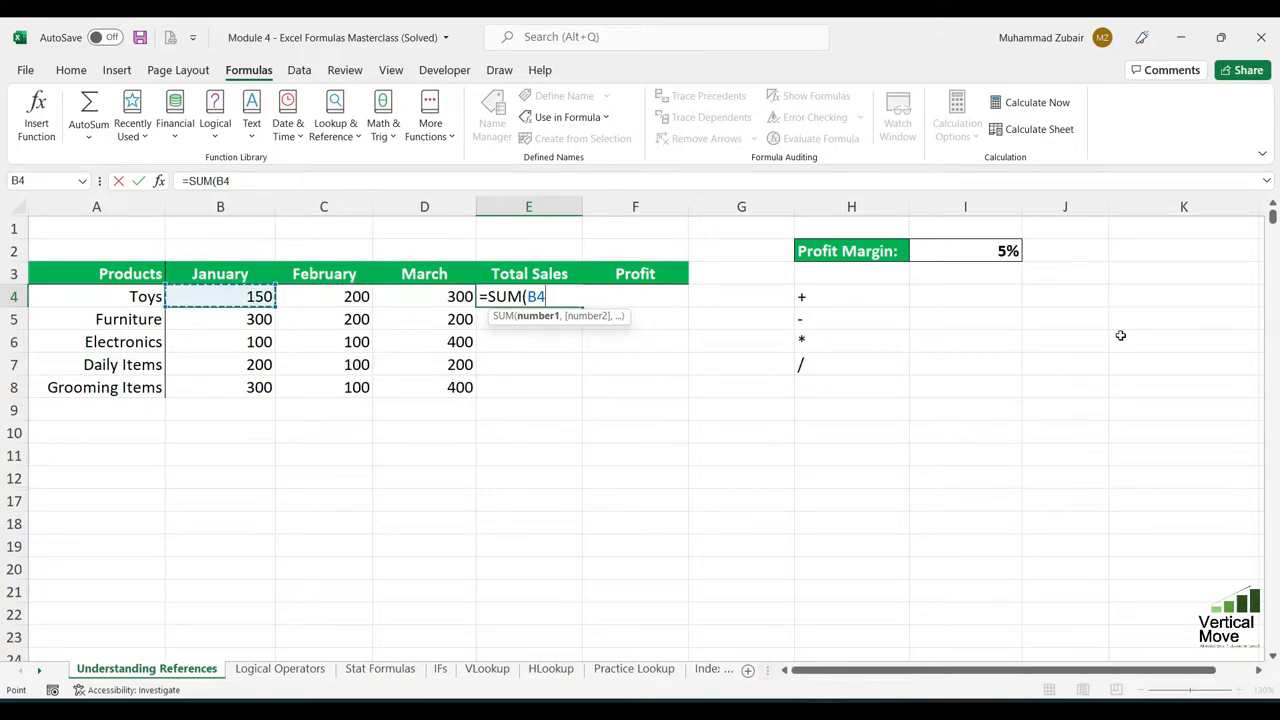
key("shift+Right")
key("shift+Right")
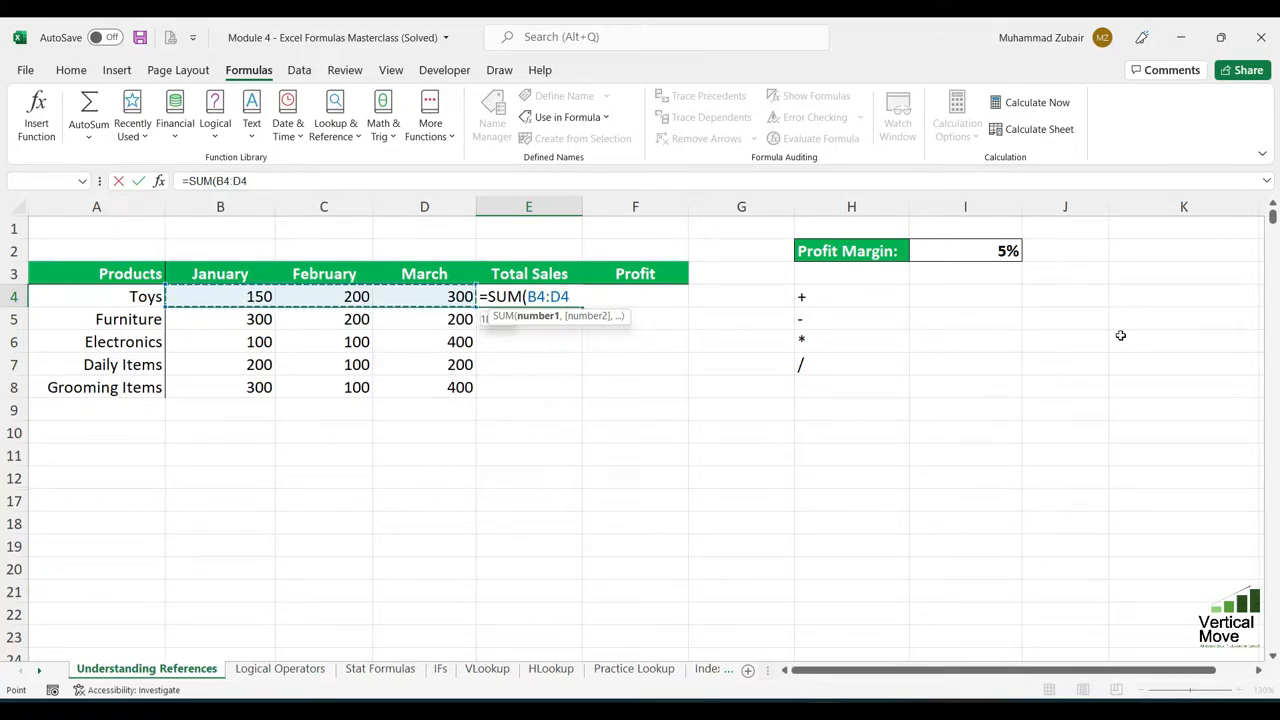
left_click_drag(238, 297, 401, 295)
type(")")
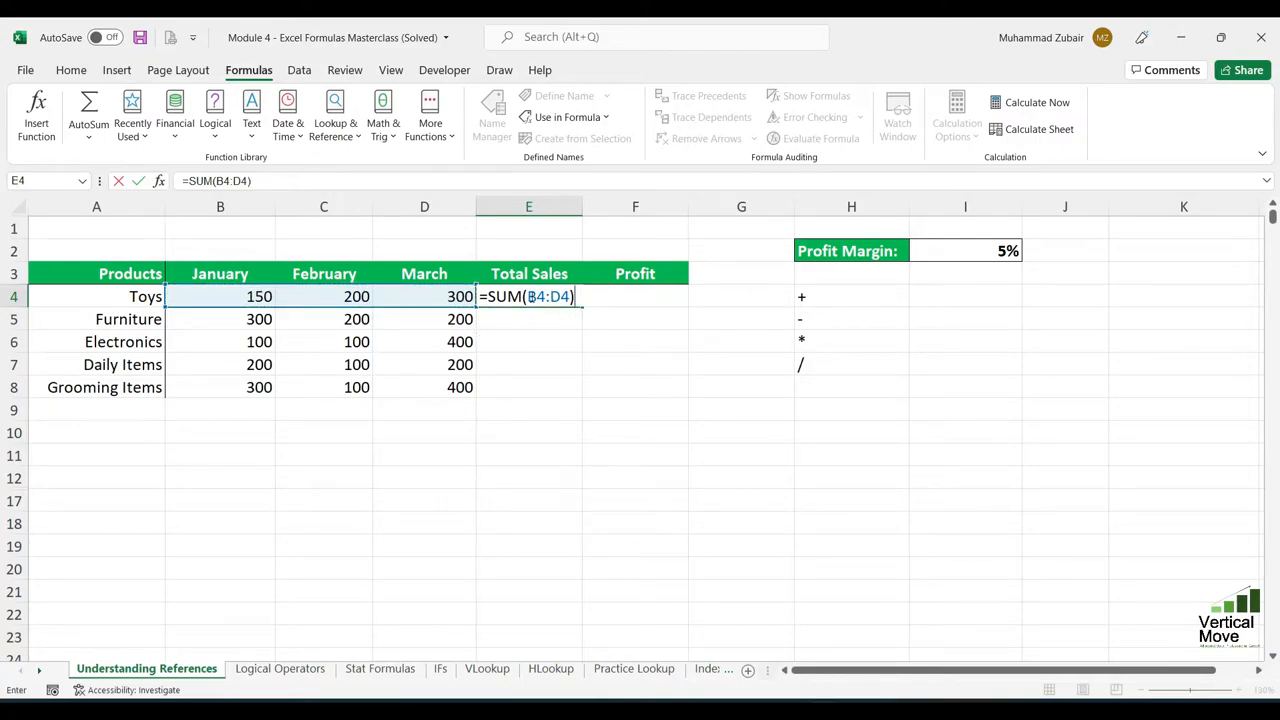
left_click(546, 296)
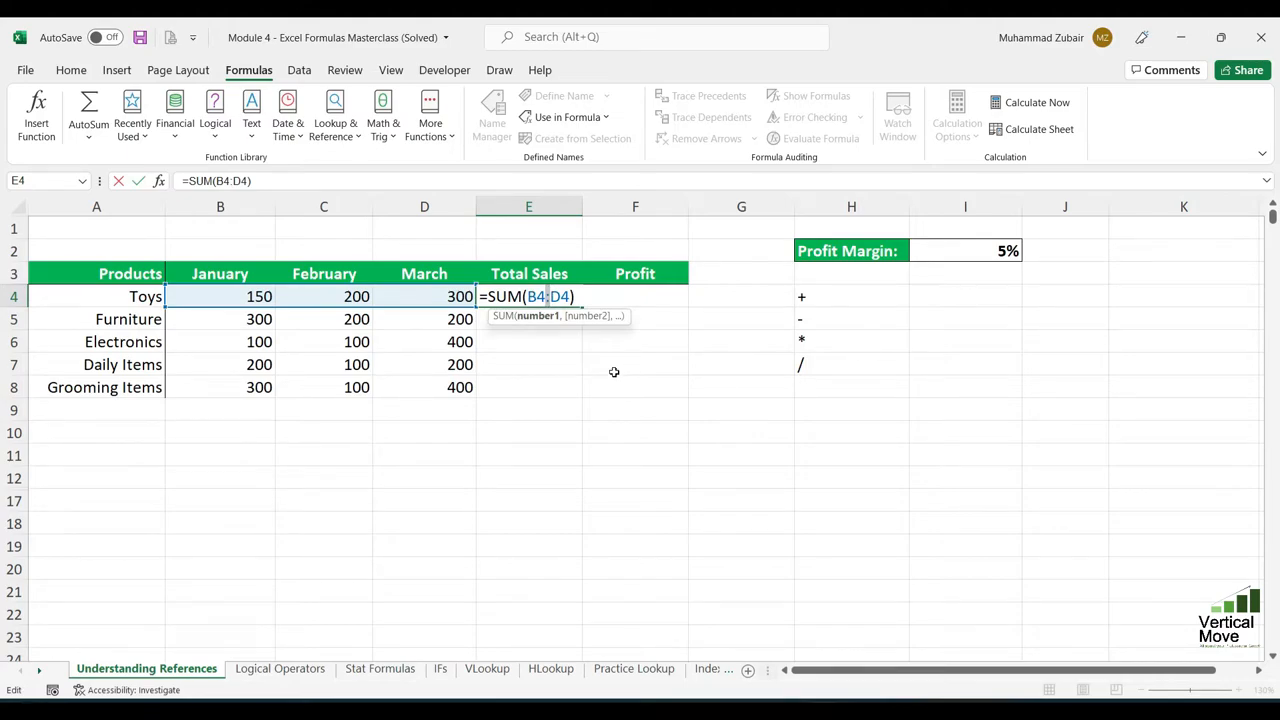
mouse_move(557, 298)
left_mouse_down()
mouse_move(571, 297)
mouse_move(527, 296)
mouse_move(562, 296)
left_mouse_up()
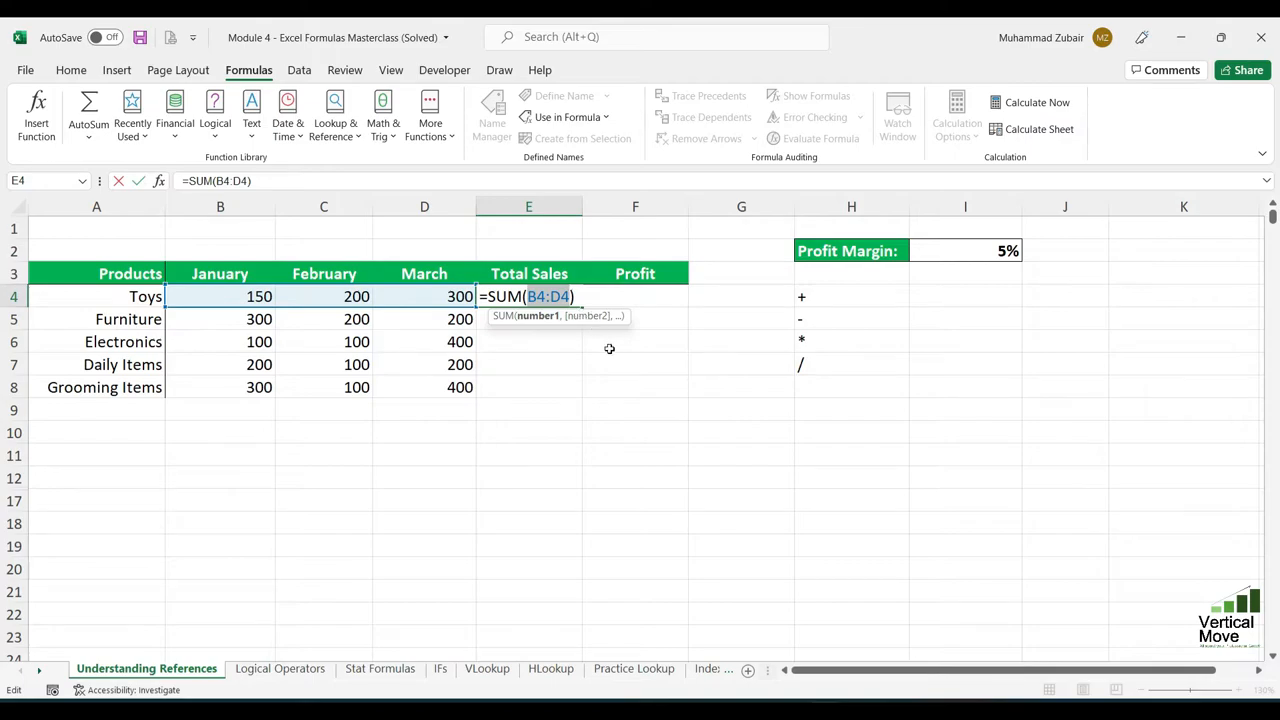
key("ctrl+Return")
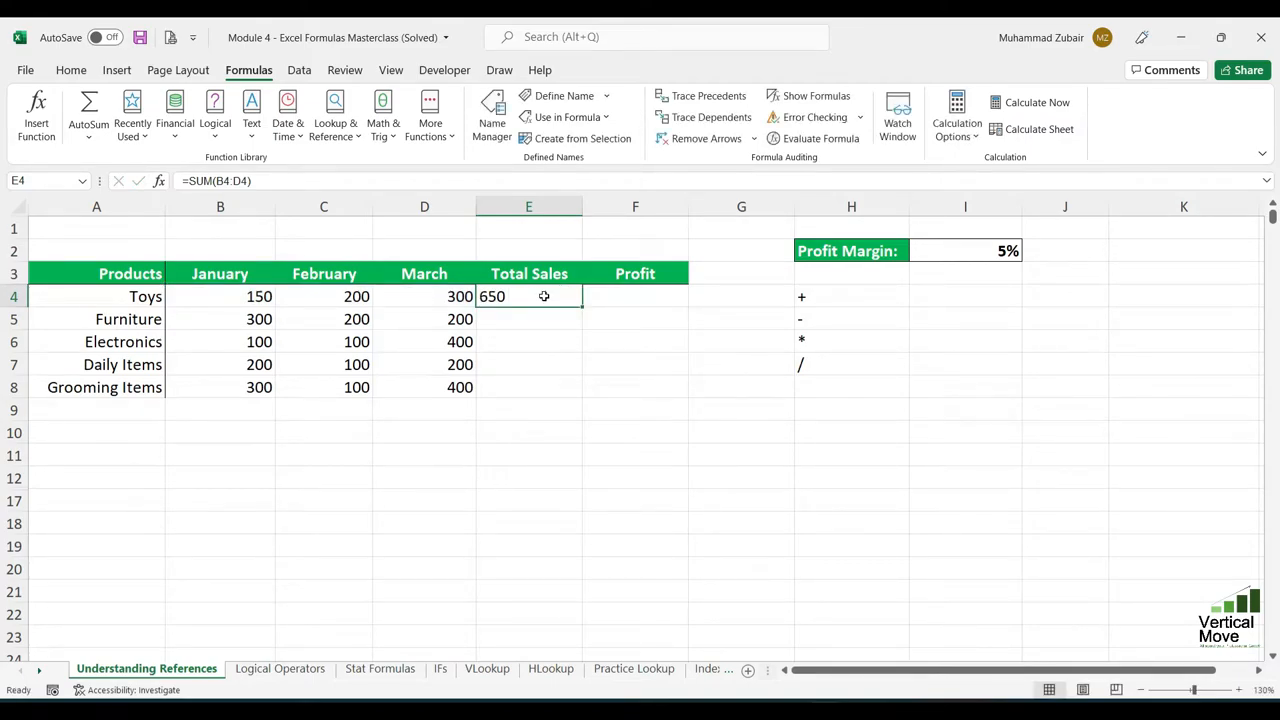
- Fill the range-based Total Sales formula from E4 down to E8 and review the copied formulas
double_click(582, 307)
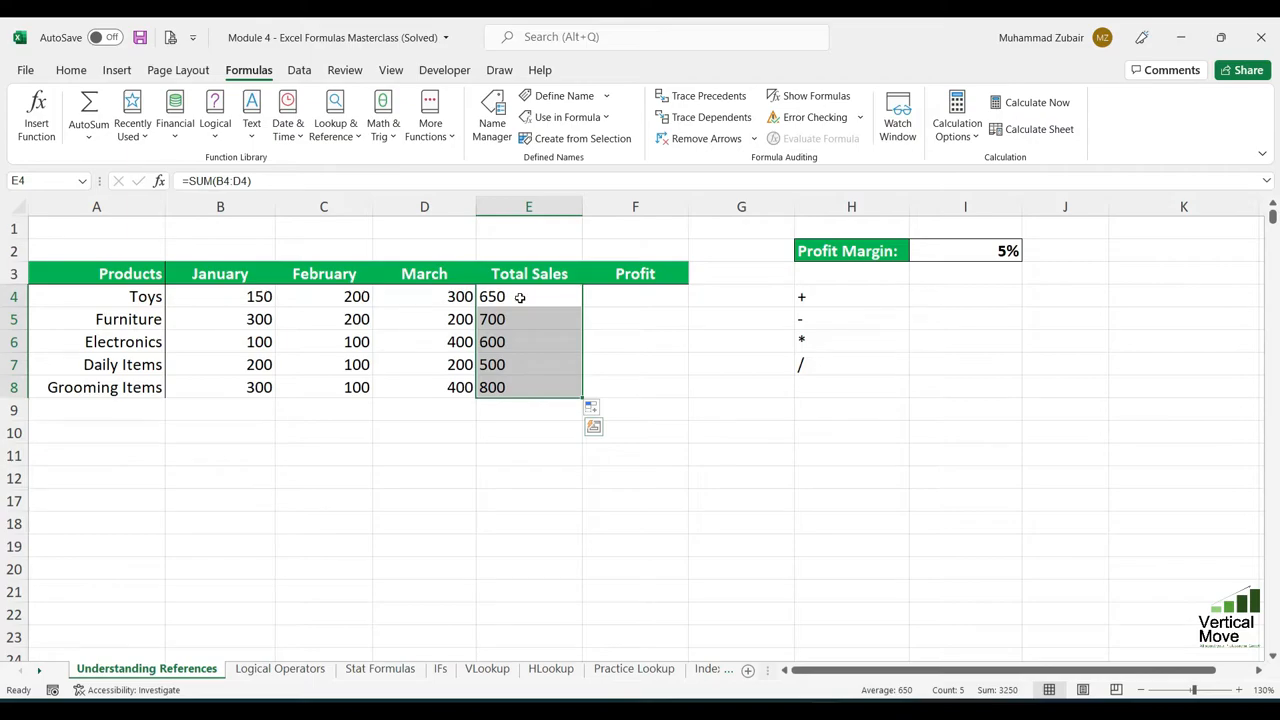
key("Down")
key("Down")
key("Down")
key("Down")
key("Down")
key("Down")
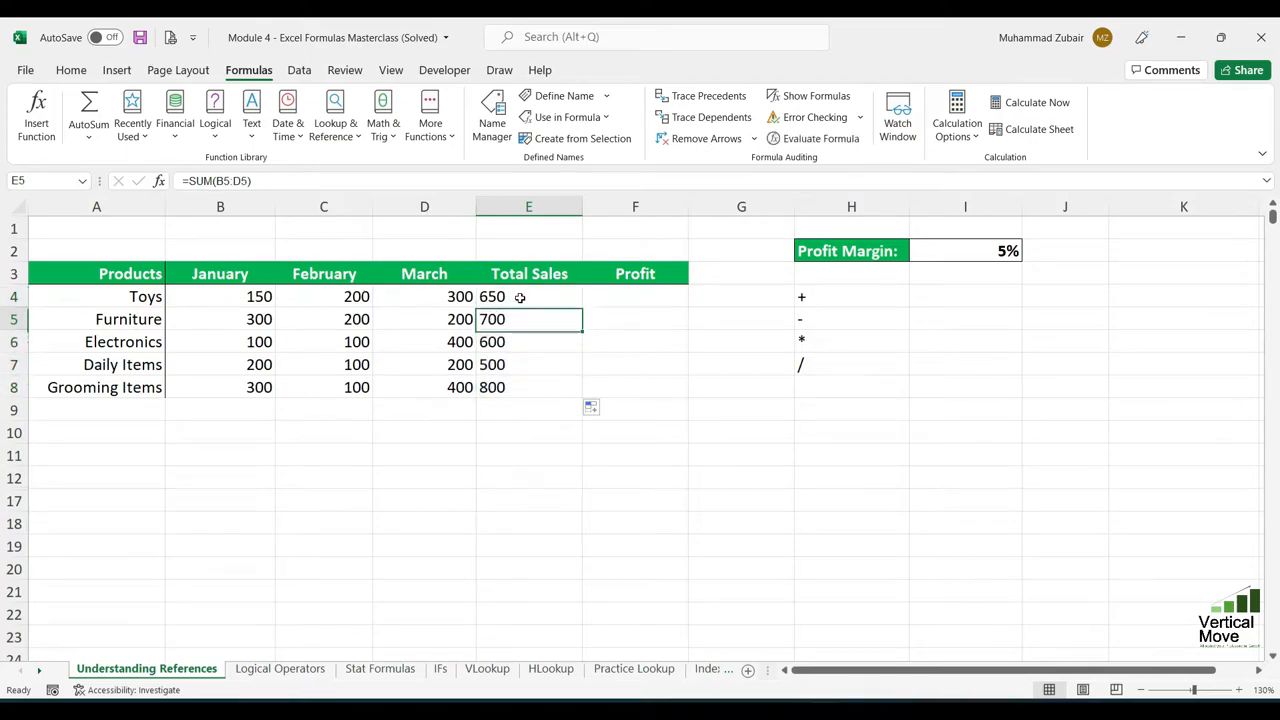
- Add up three non-adjacent sales cells in E10 with the formula =SUM(B4,D7,C8)
type("=SUM(")
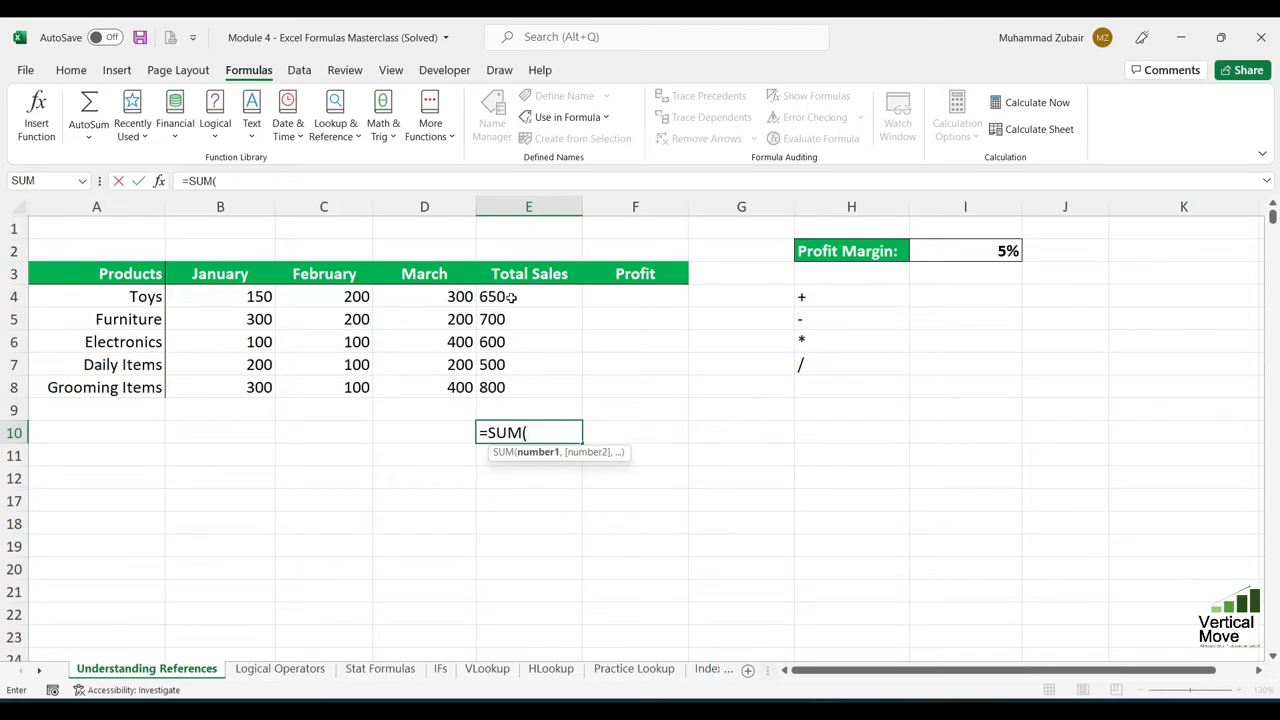
left_click(233, 297)
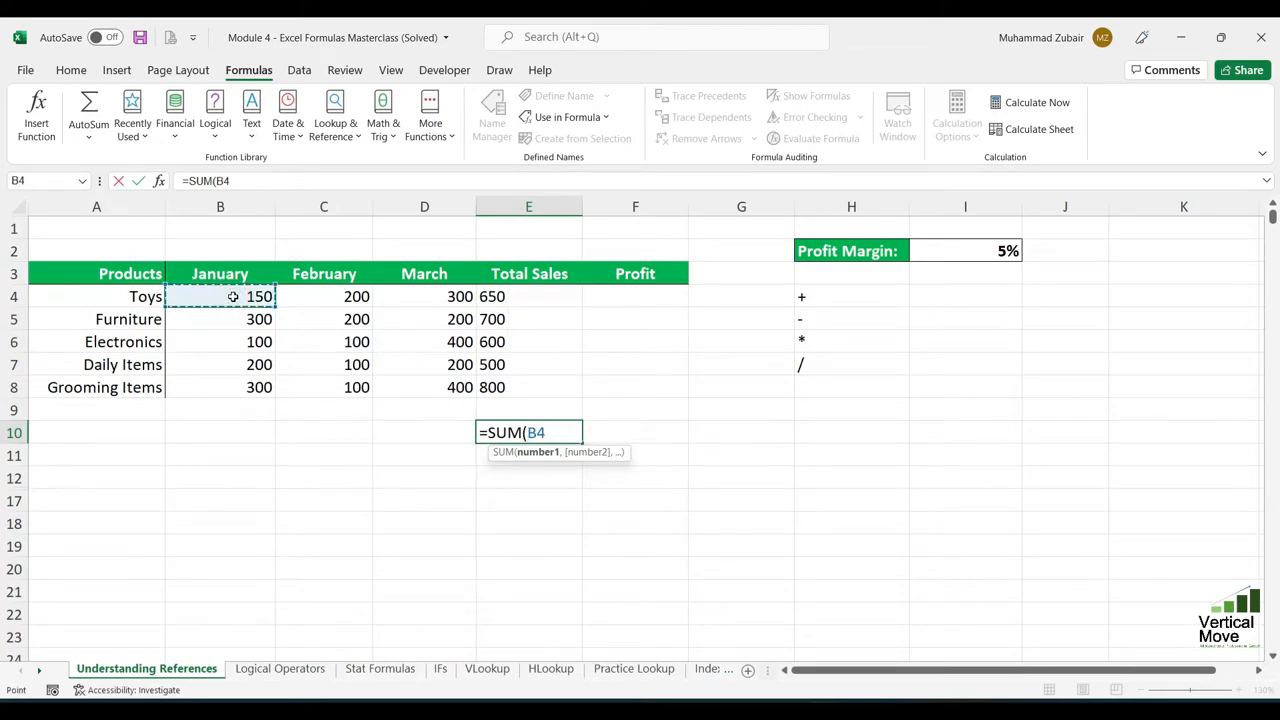
type(",")
left_click(437, 364)
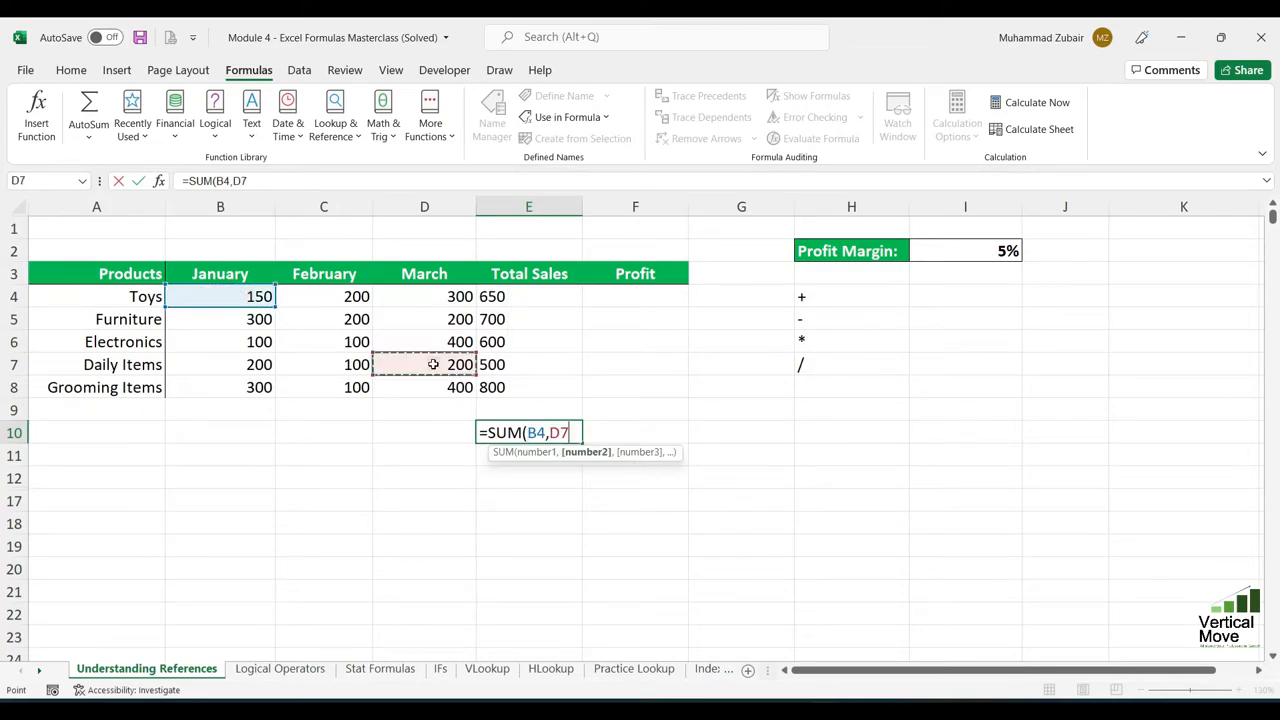
type(",")
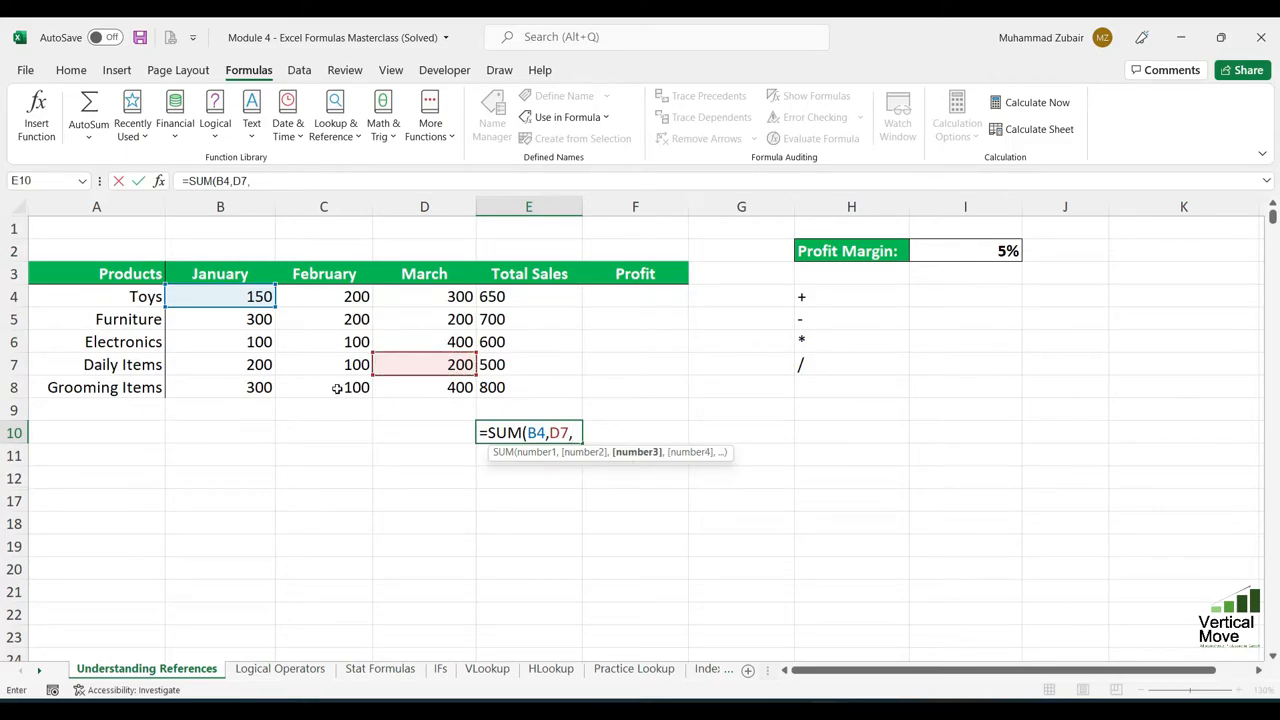
left_click(337, 388)
type(")")
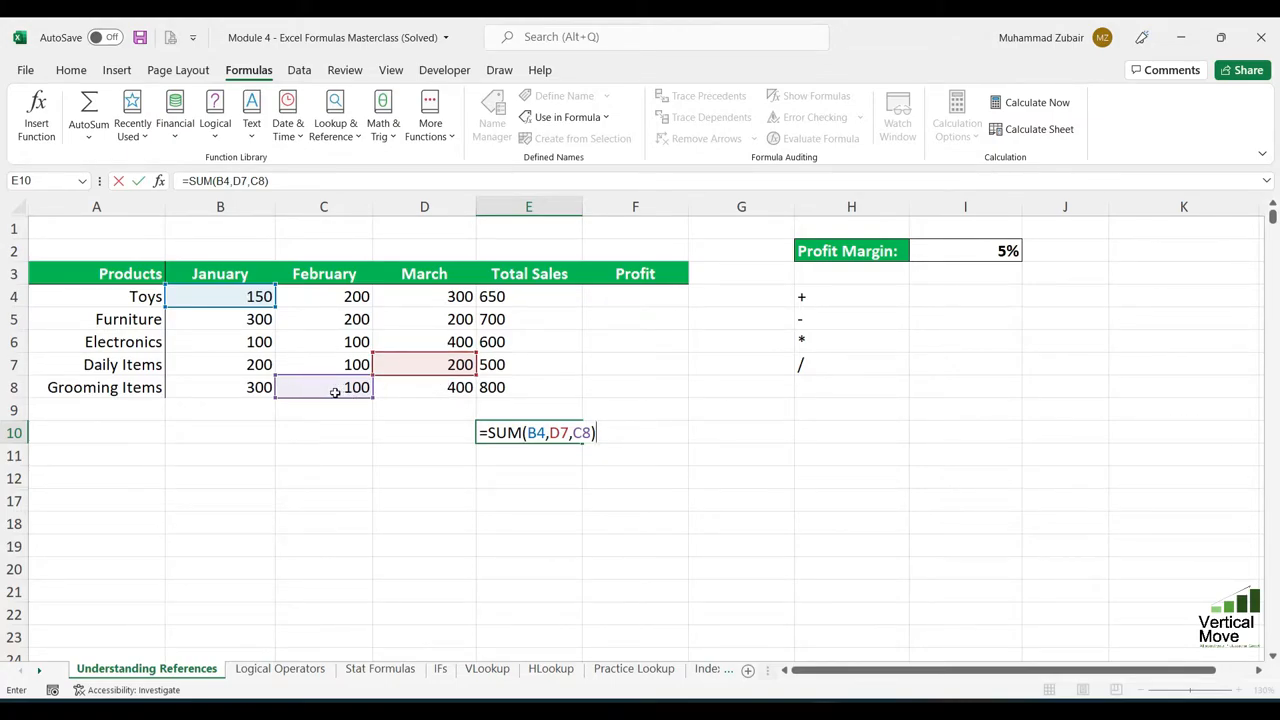
left_click(533, 432)
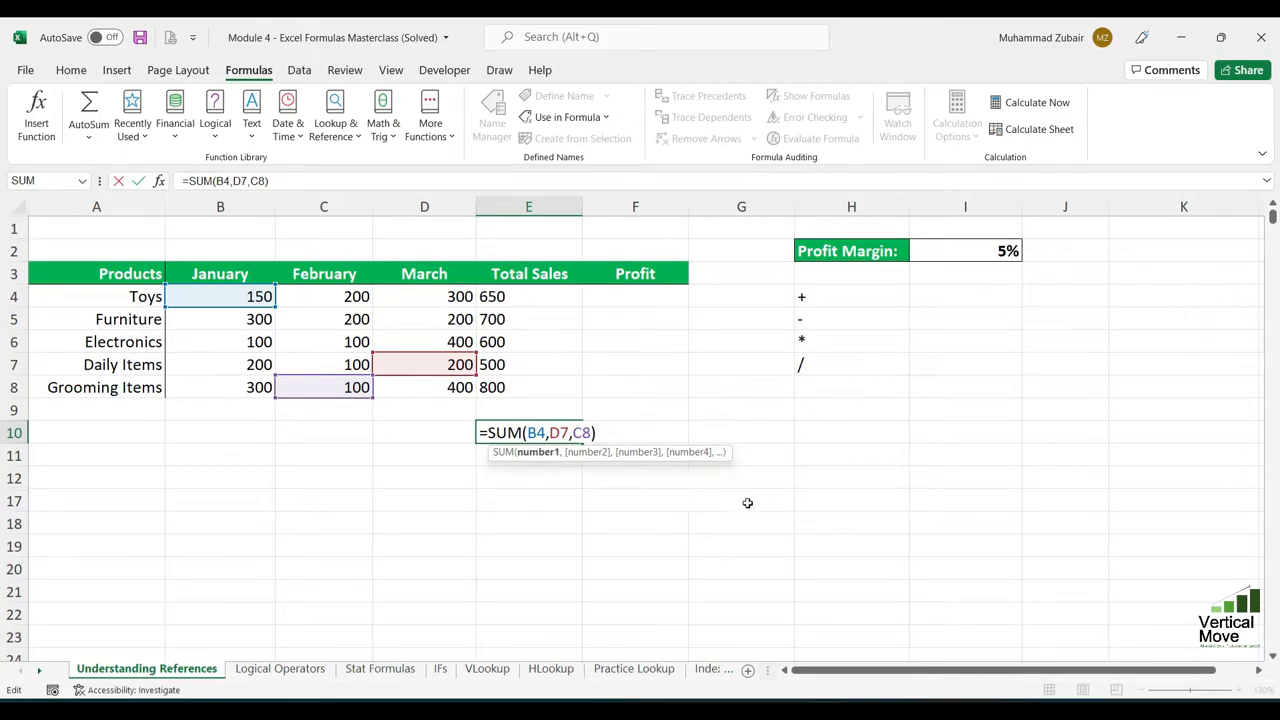
left_click(681, 503)
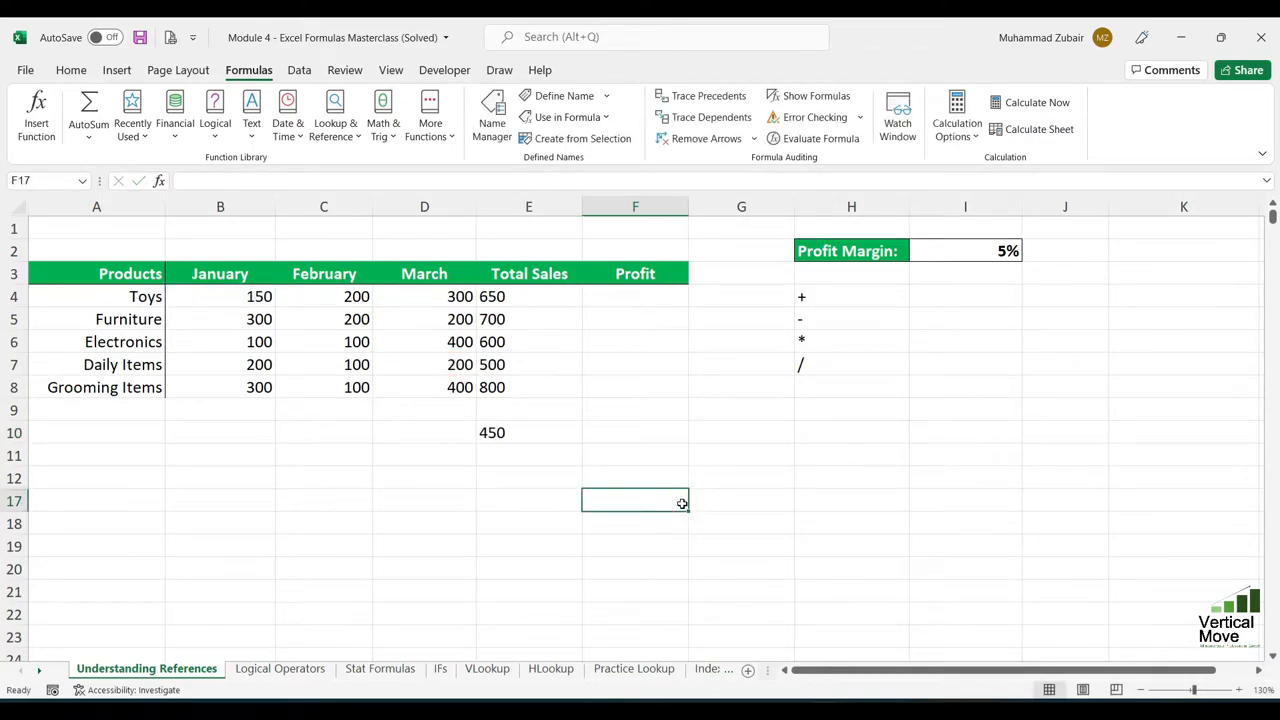
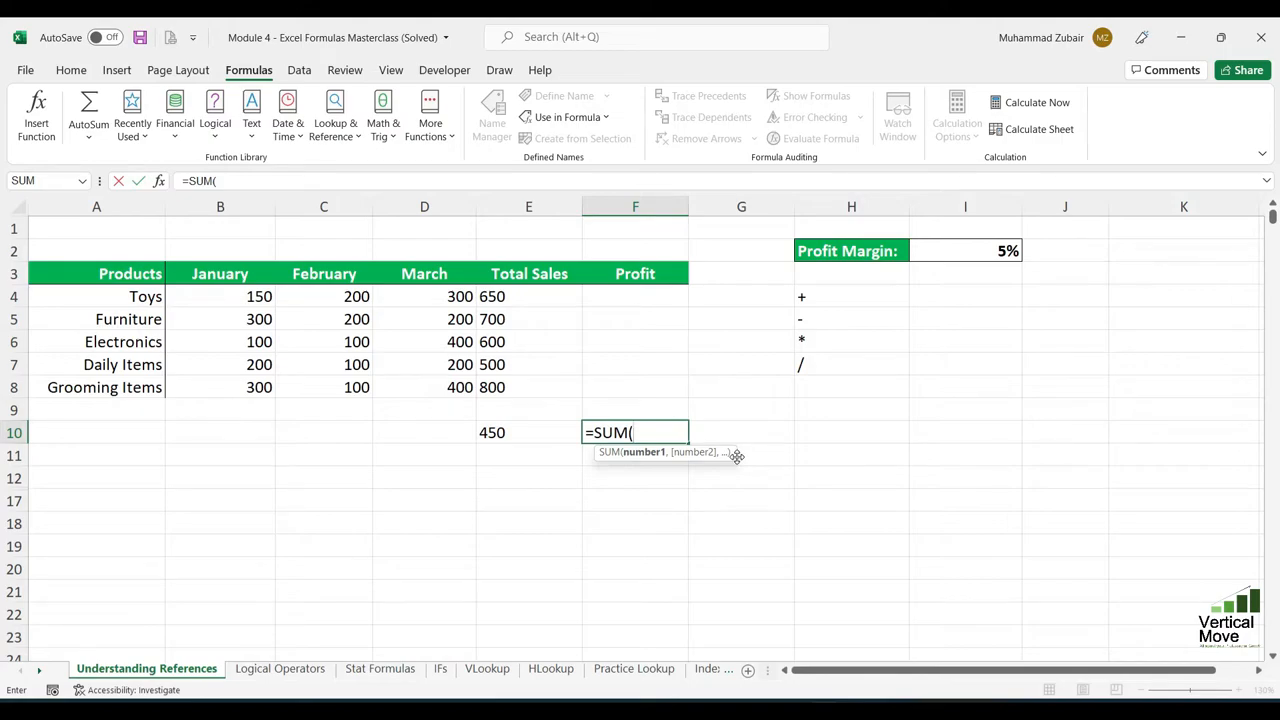
- Add up the Grooming Items sales in F10 with separate cell references using =SUM(B8,C8,D8)
left_click(253, 383)
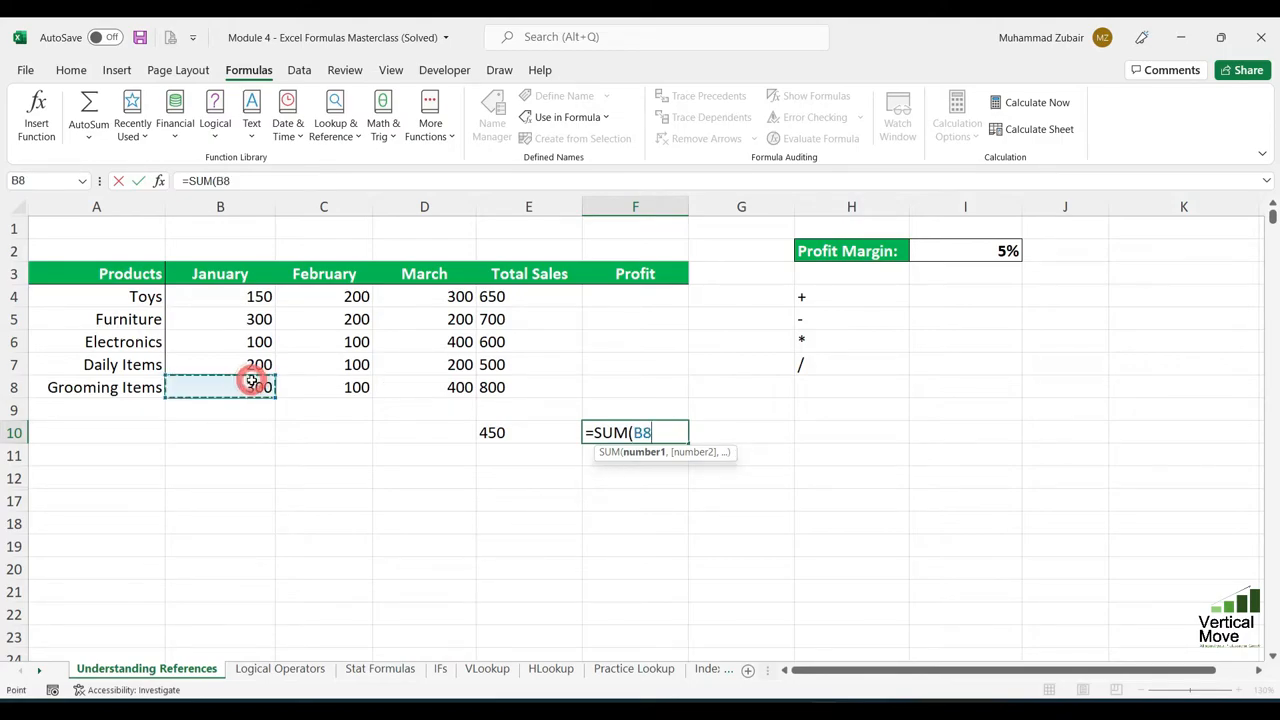
type(",")
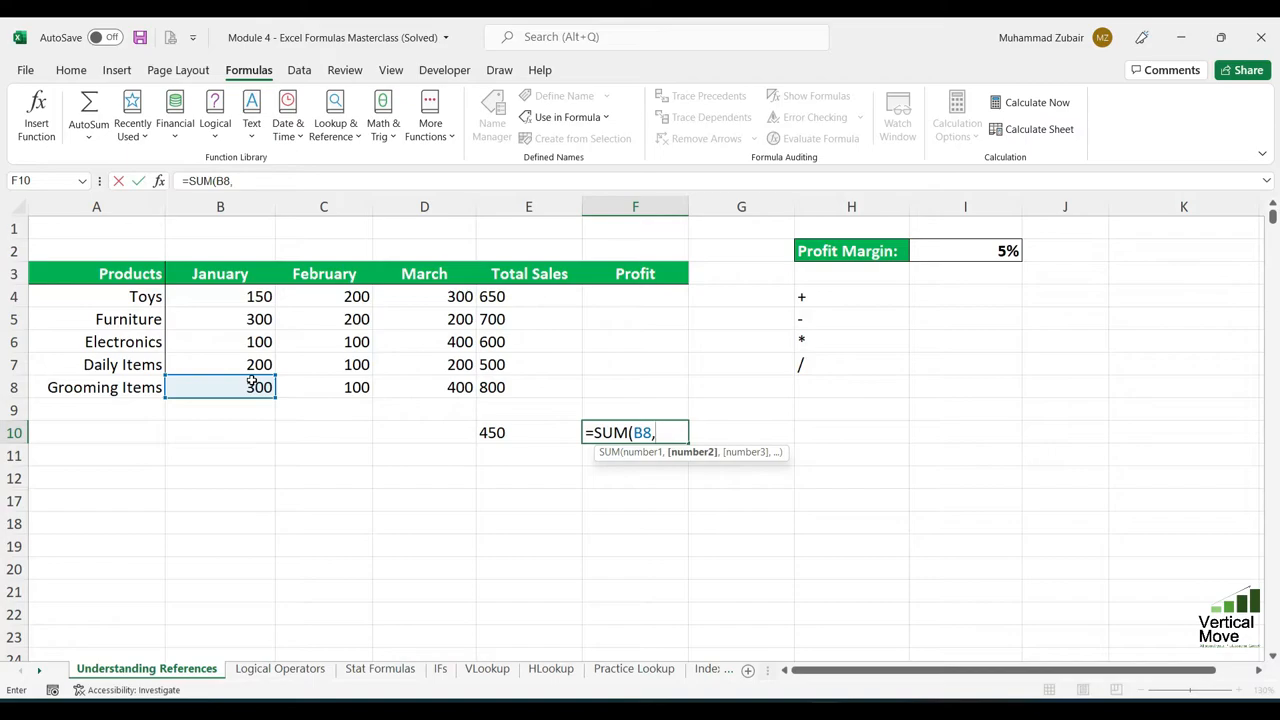
left_click(335, 387)
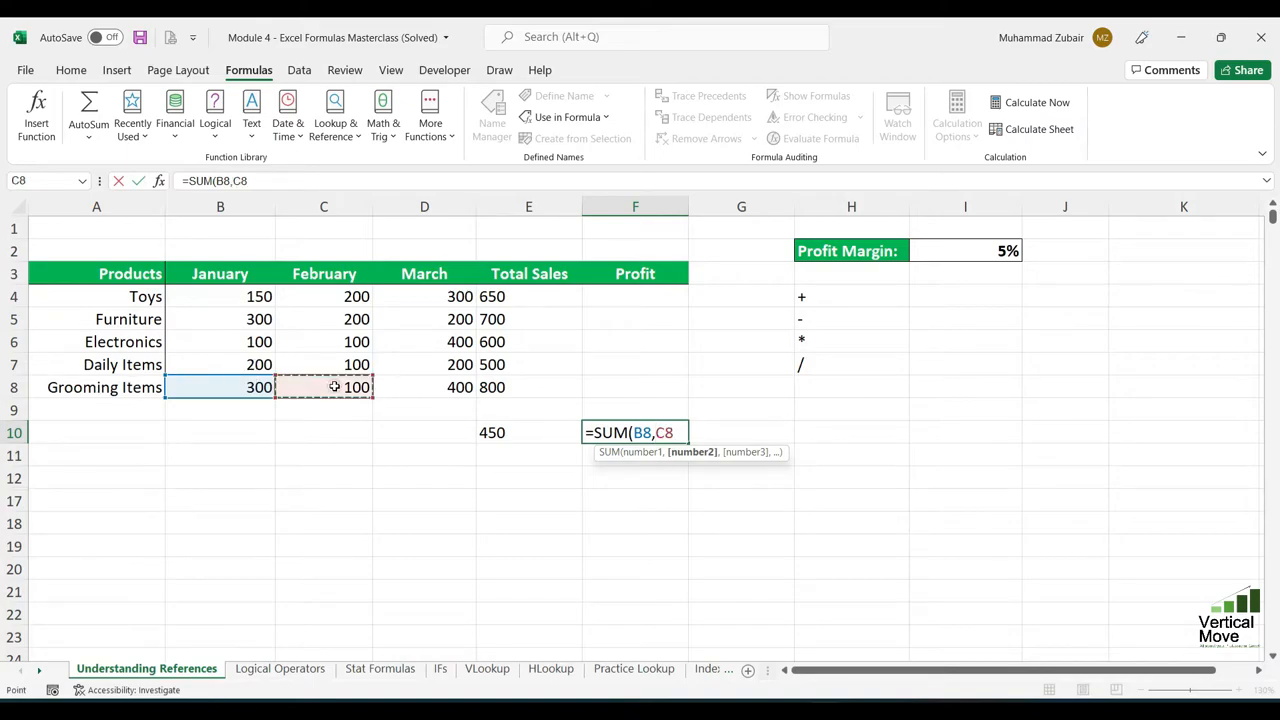
type(",")
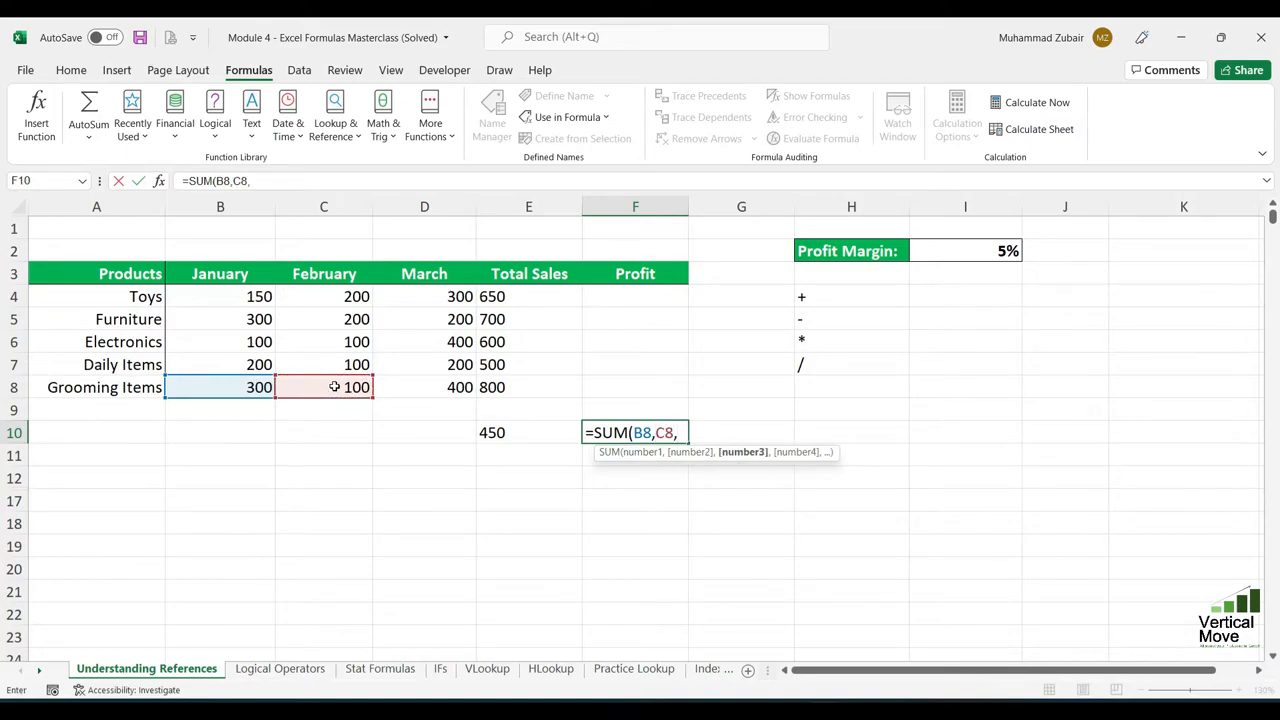
left_click(432, 390)
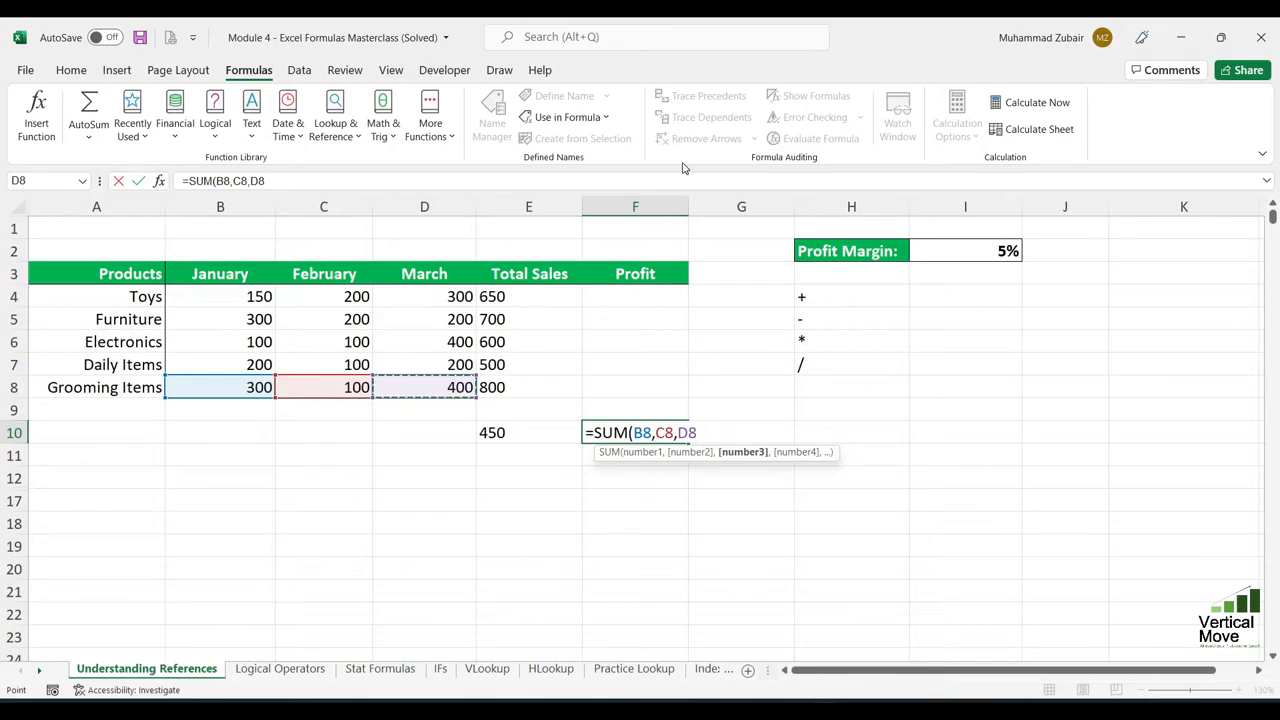
type(")")
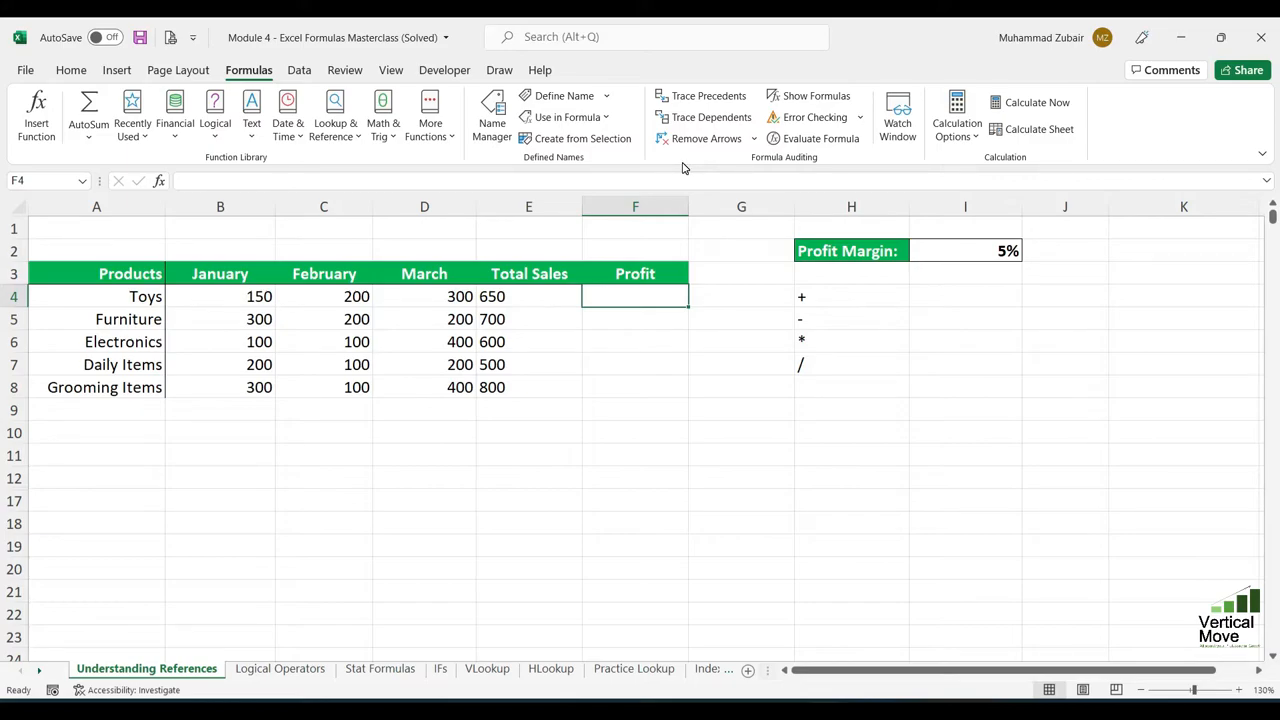
- Calculate the Toys profit in F4 with the hard-coded margin formula =E4*5%
type("=E4")
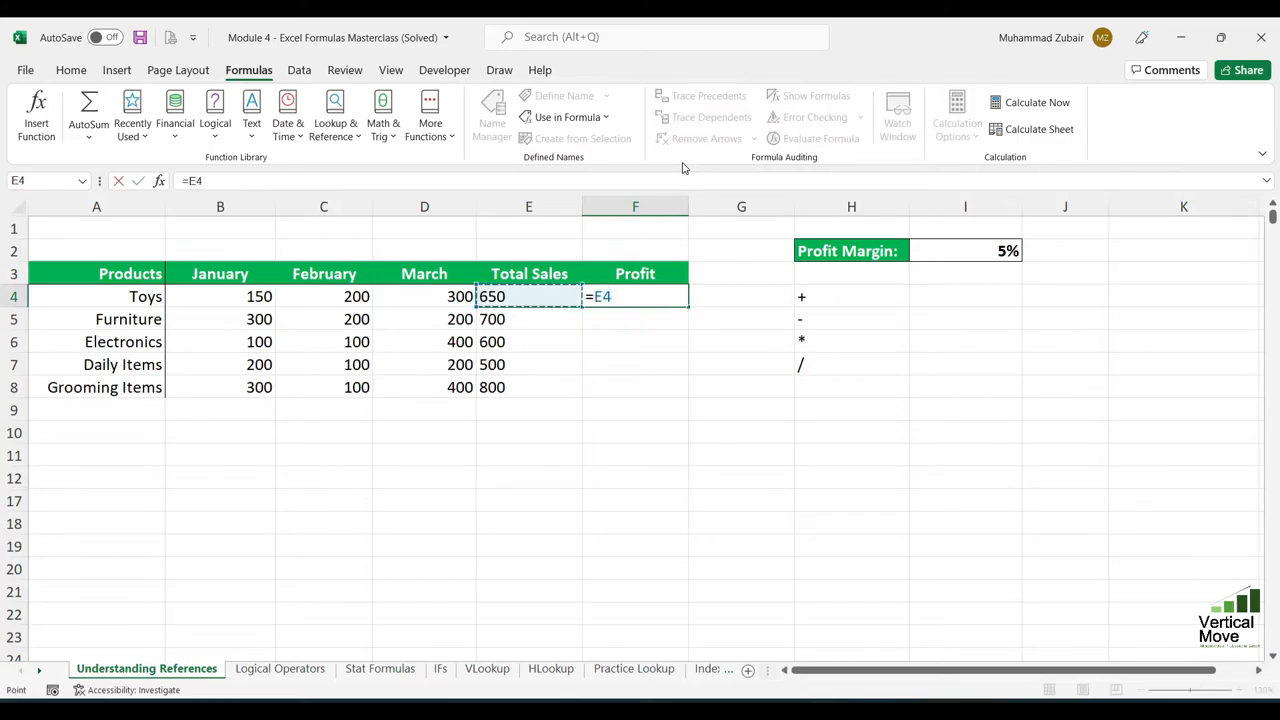
type("*")
key("Right")
key("Right")
key("Right")
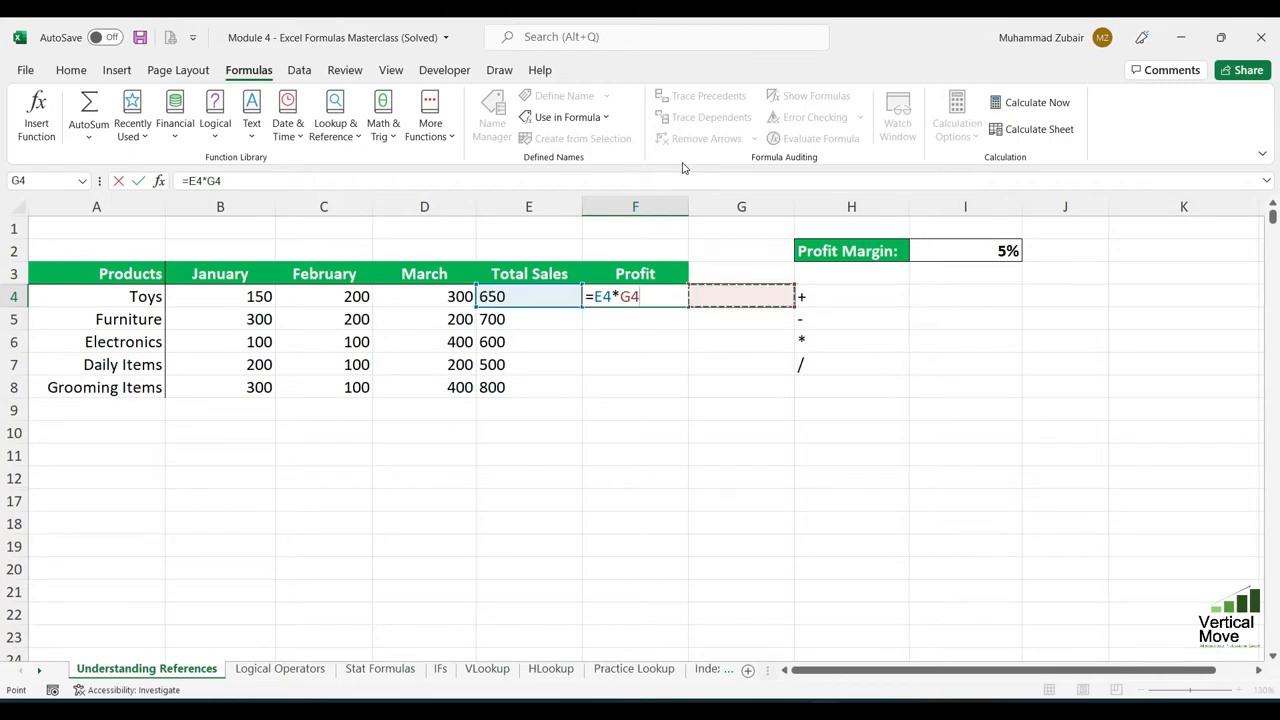
key("Up")
key("Up")
key("BackSpace")
key("BackSpace")
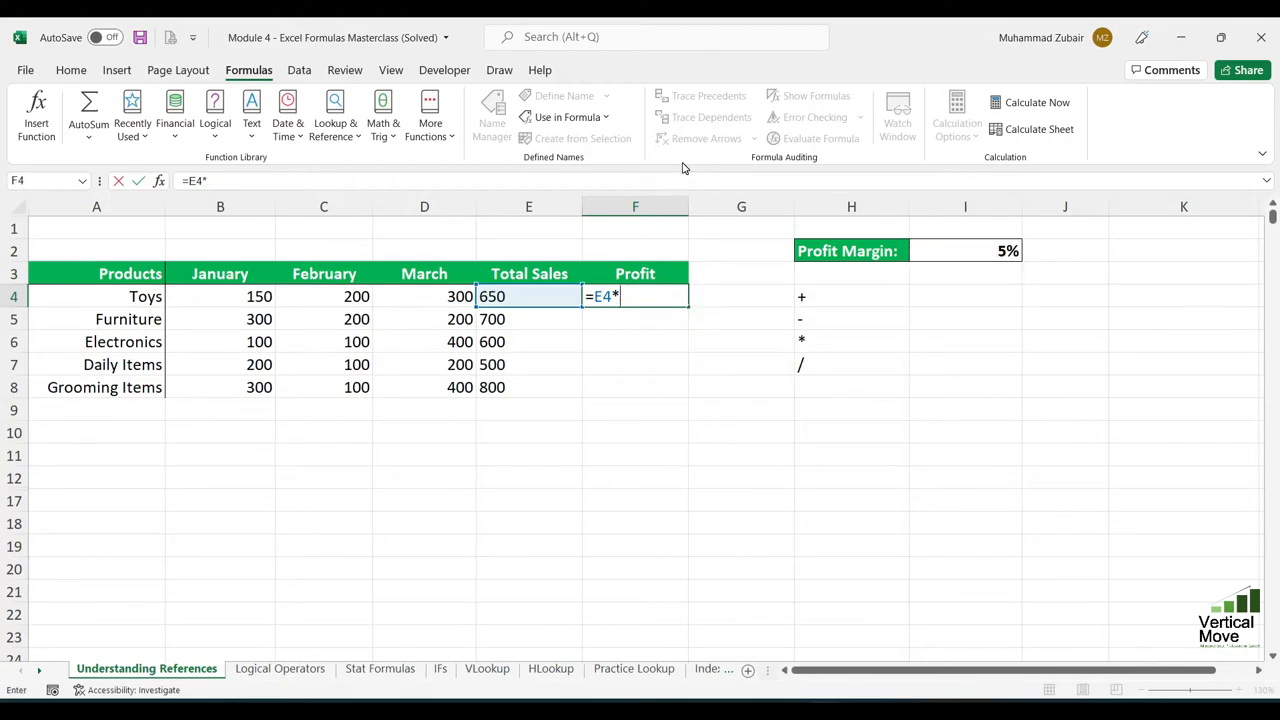
type("5%")
key("Return")
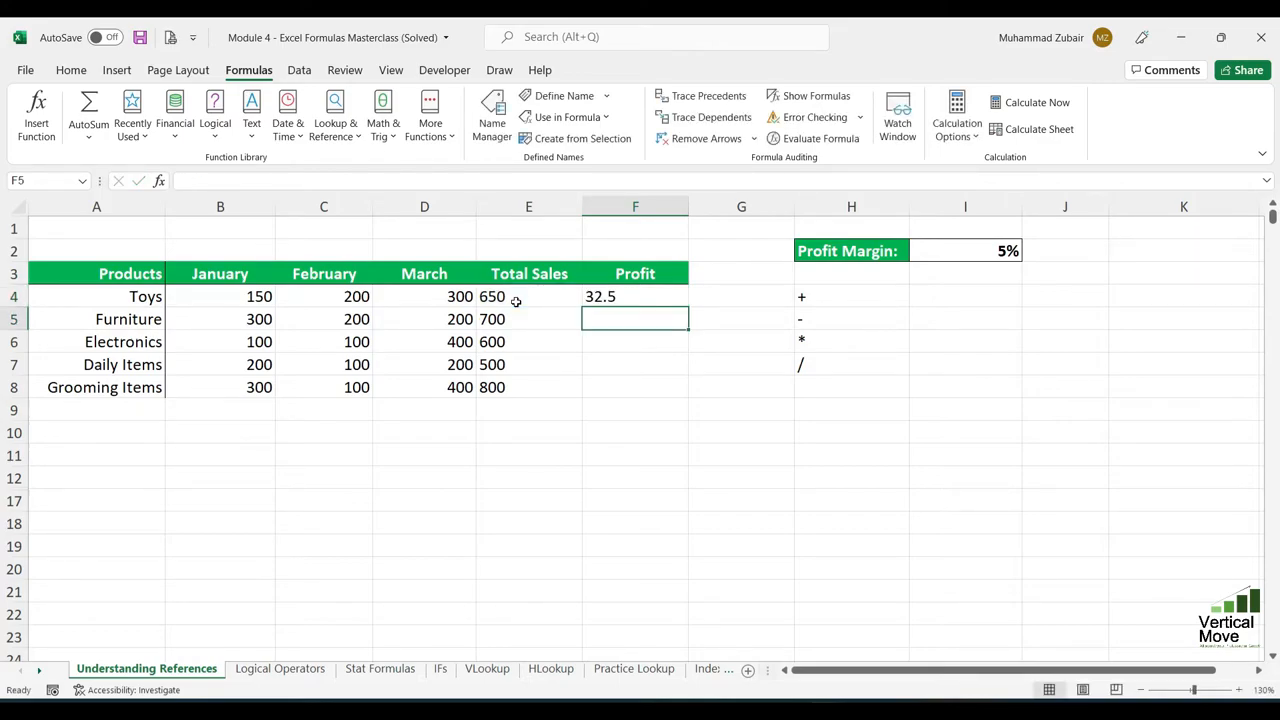
- Fill the hard-coded profit formula from F4 down to F8 and check each copied formula
left_click(634, 293)
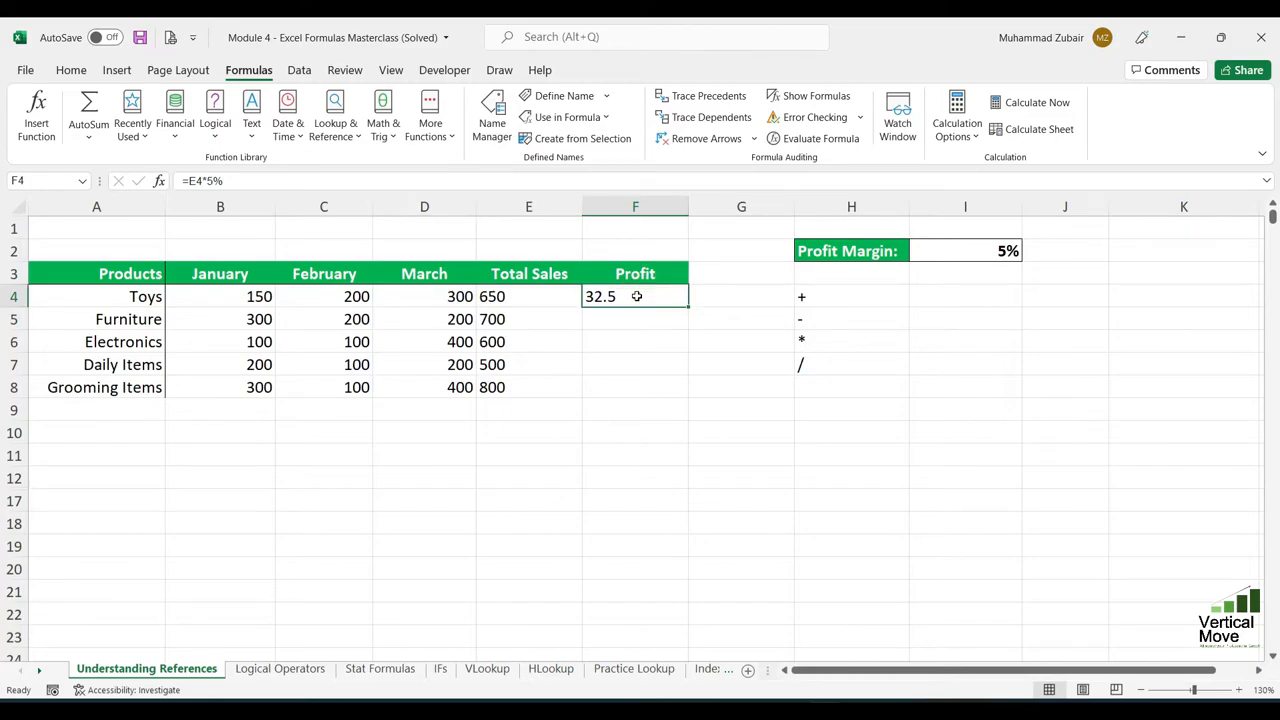
double_click(687, 308)
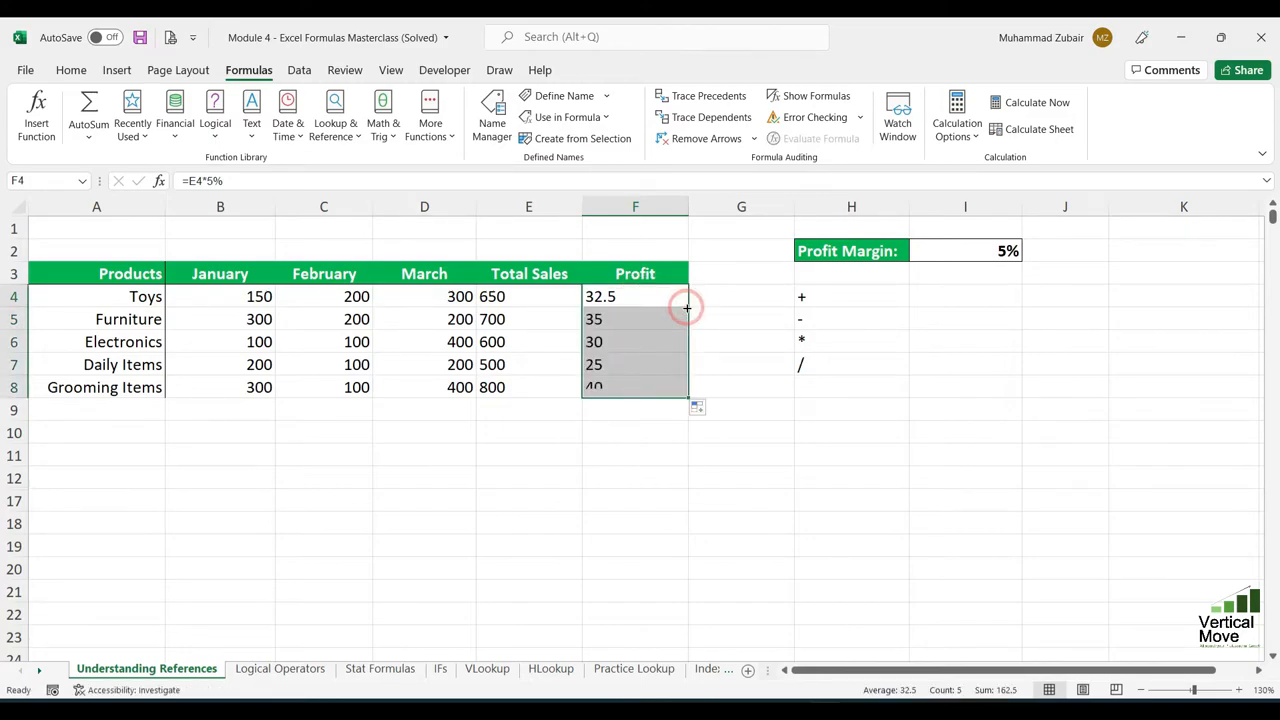
left_click(628, 321)
left_click(632, 342)
left_click(635, 362)
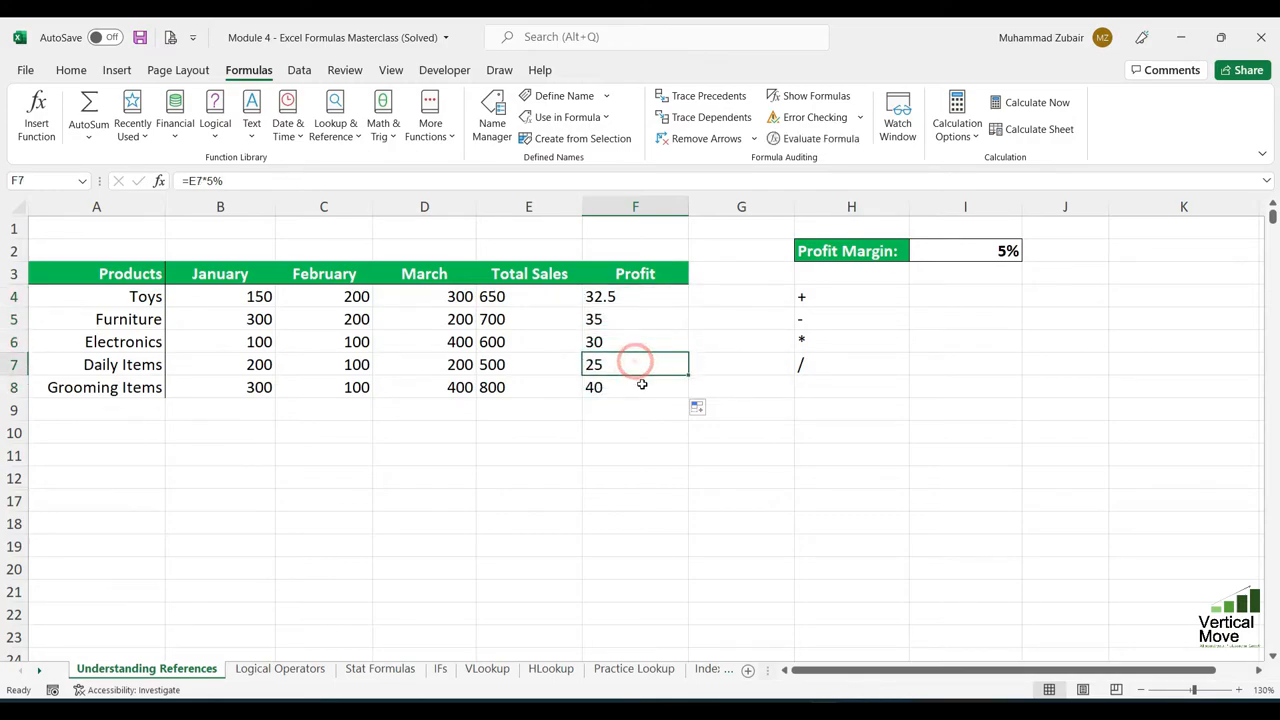
left_click(642, 386)
- Replace the hard-coded 5% in the Toys profit formula in F4 with a reference to I2, giving =E4*I2
double_click(619, 296)
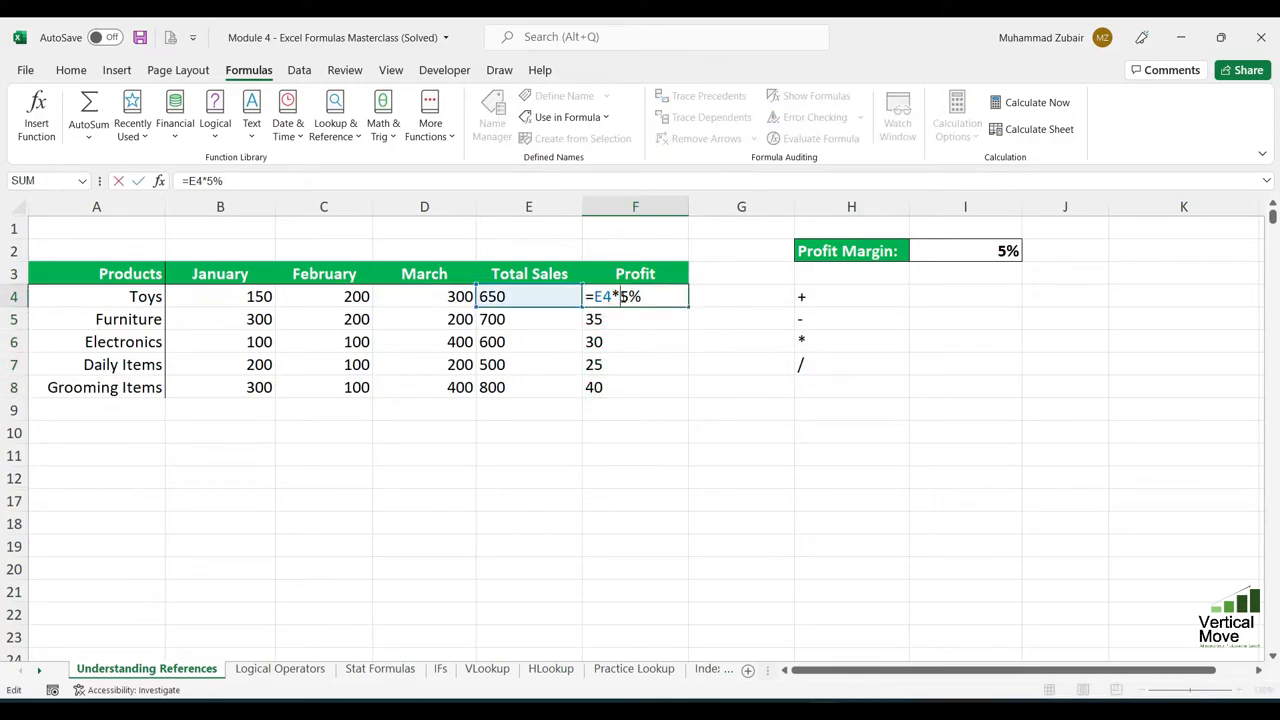
double_click(624, 296)
left_click(958, 252)
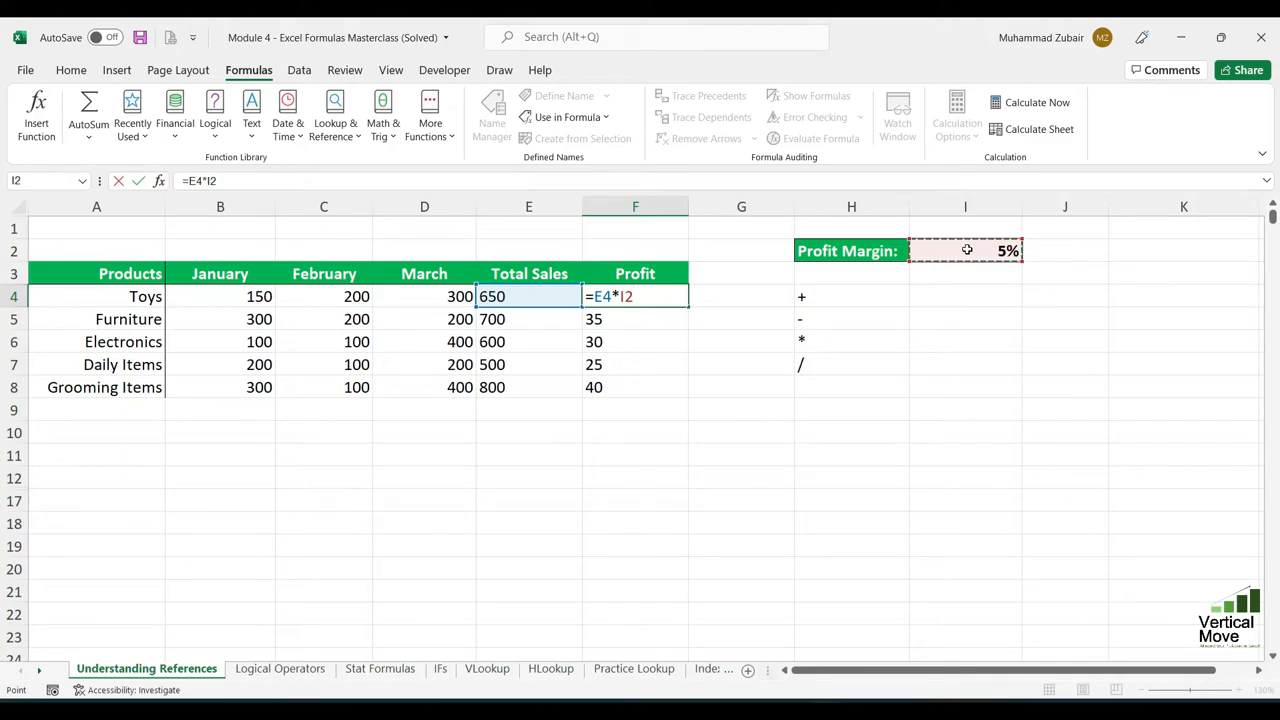
key("Return")
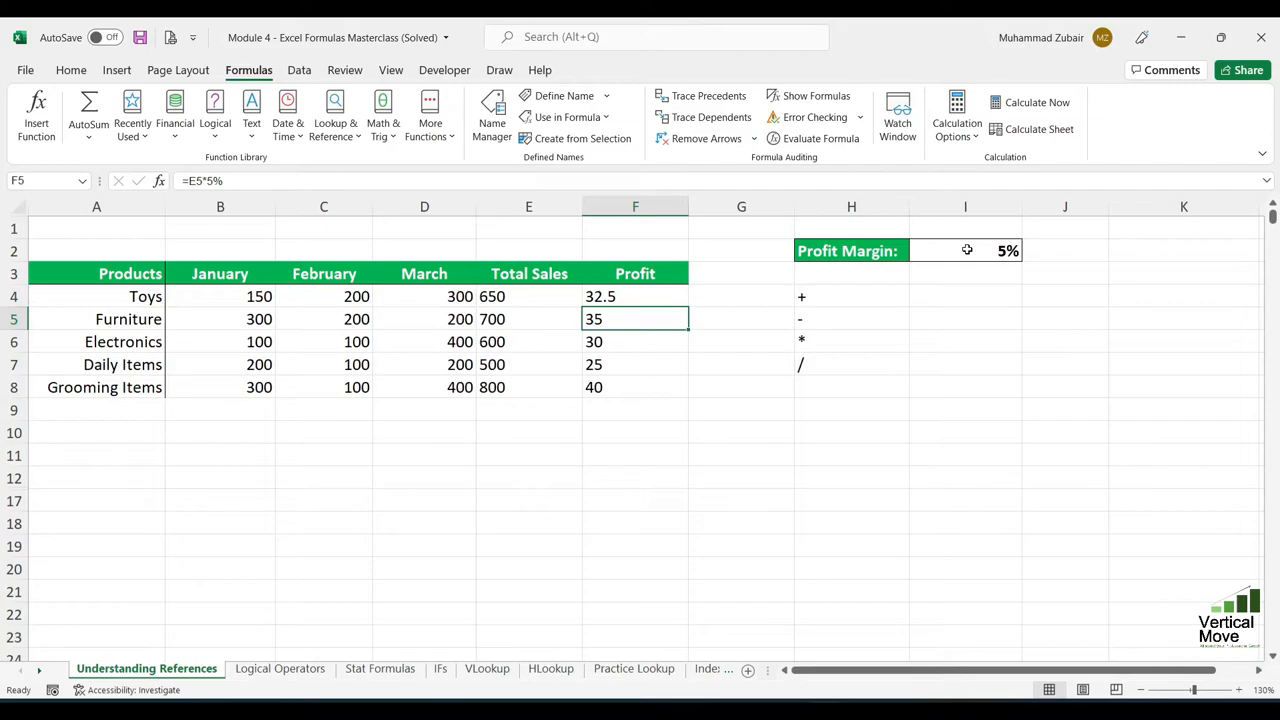
- Set the Profit Margin in I2 to 6% and select the Toys profit in F4
left_click(995, 250)
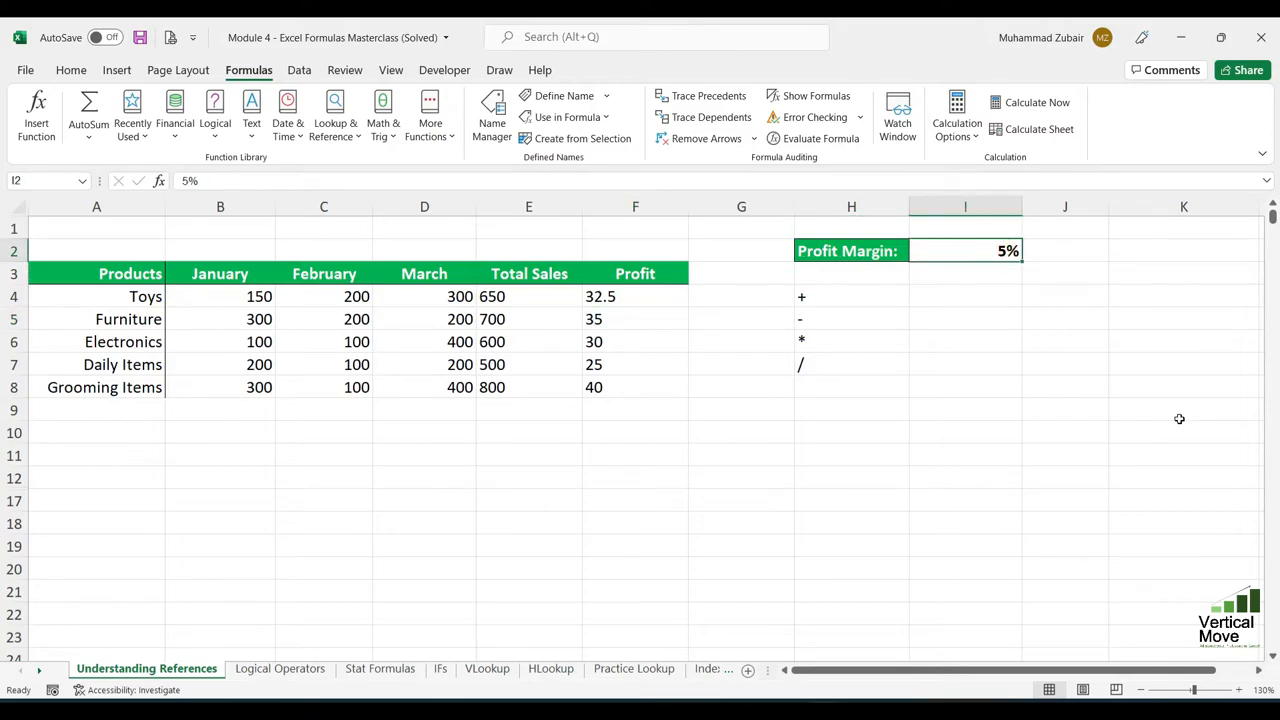
type("6")
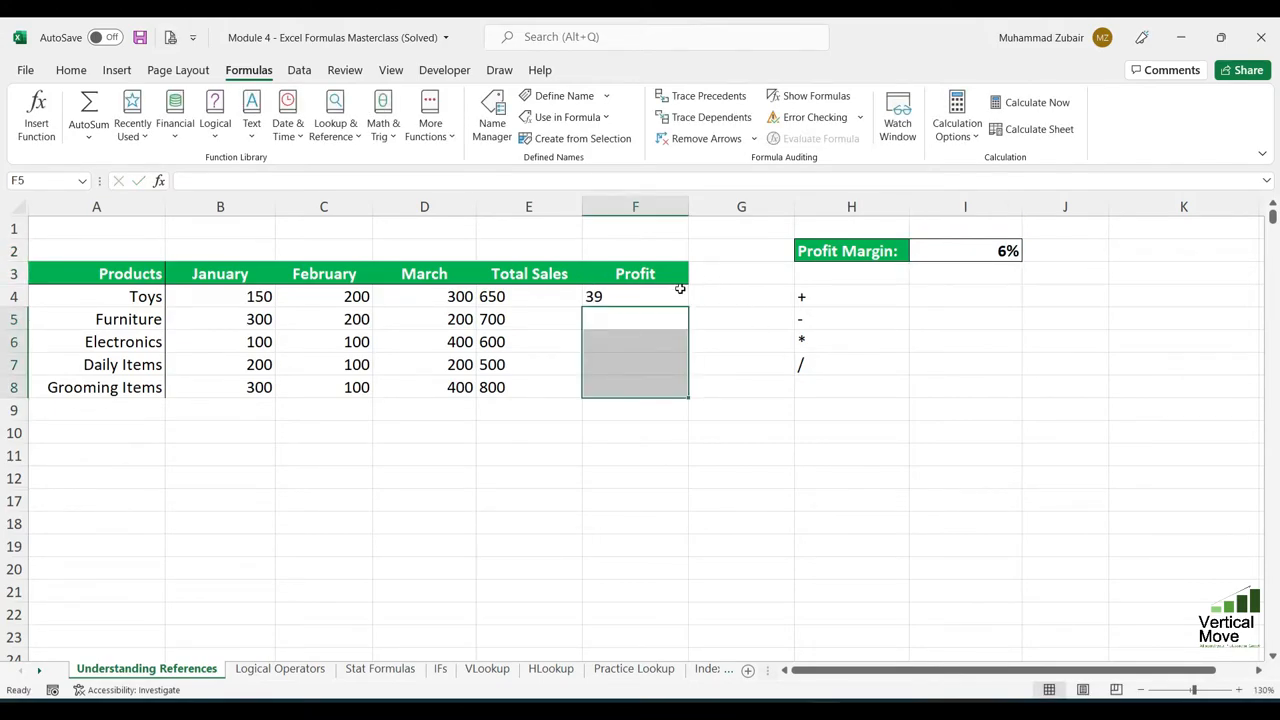
left_click(682, 296)
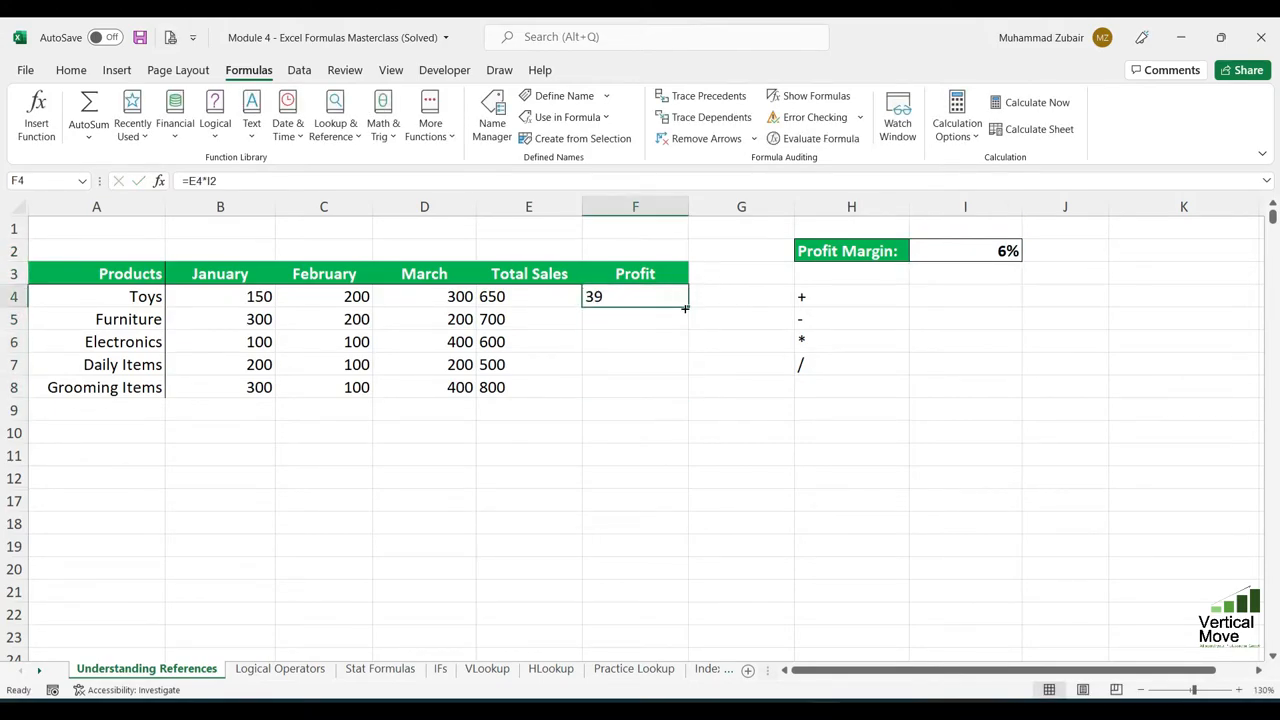
- Fill the relative-reference profit formula from F4 down to F8 and inspect the cells referenced in F4 and F5
left_click_drag(686, 308, 677, 400)
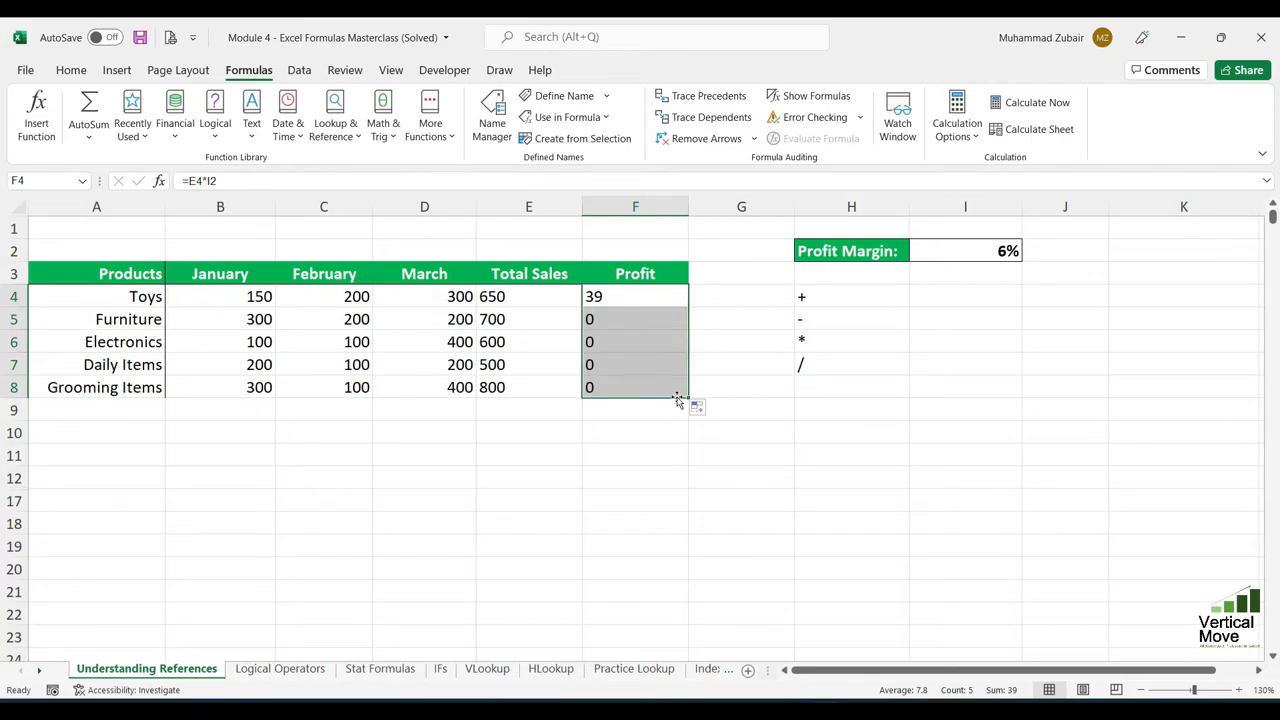
left_click(653, 298)
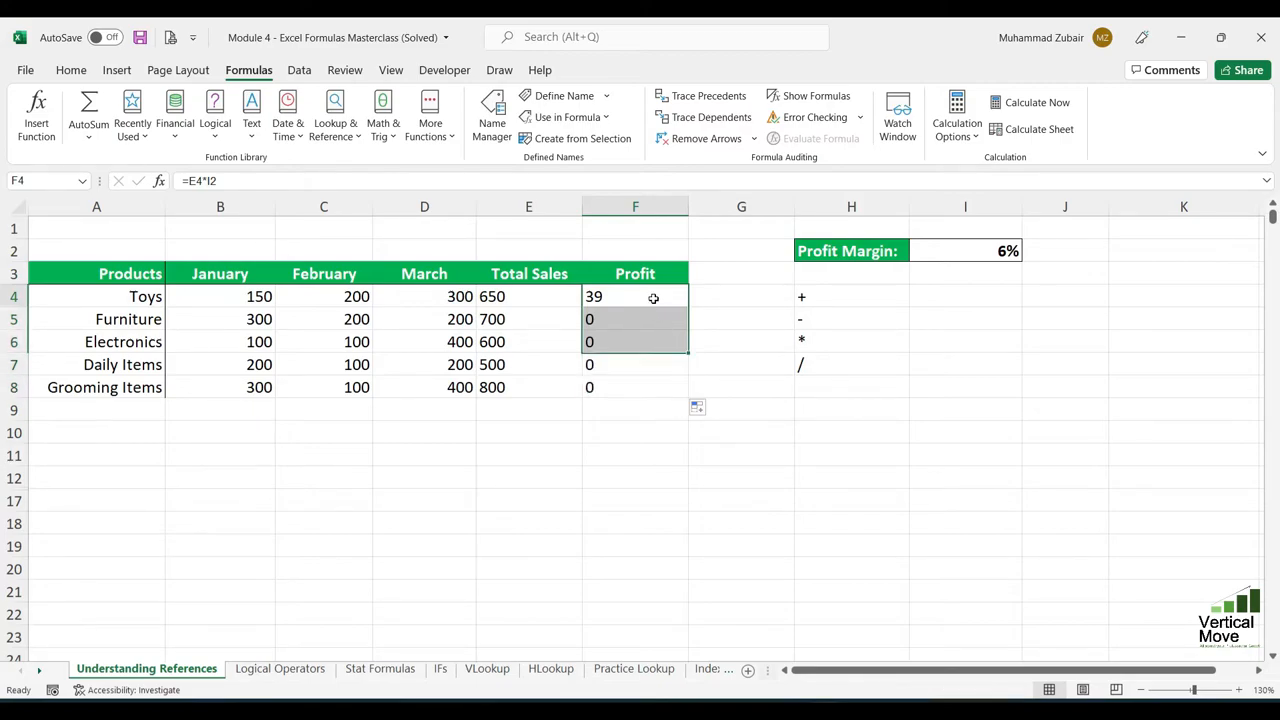
double_click(653, 298)
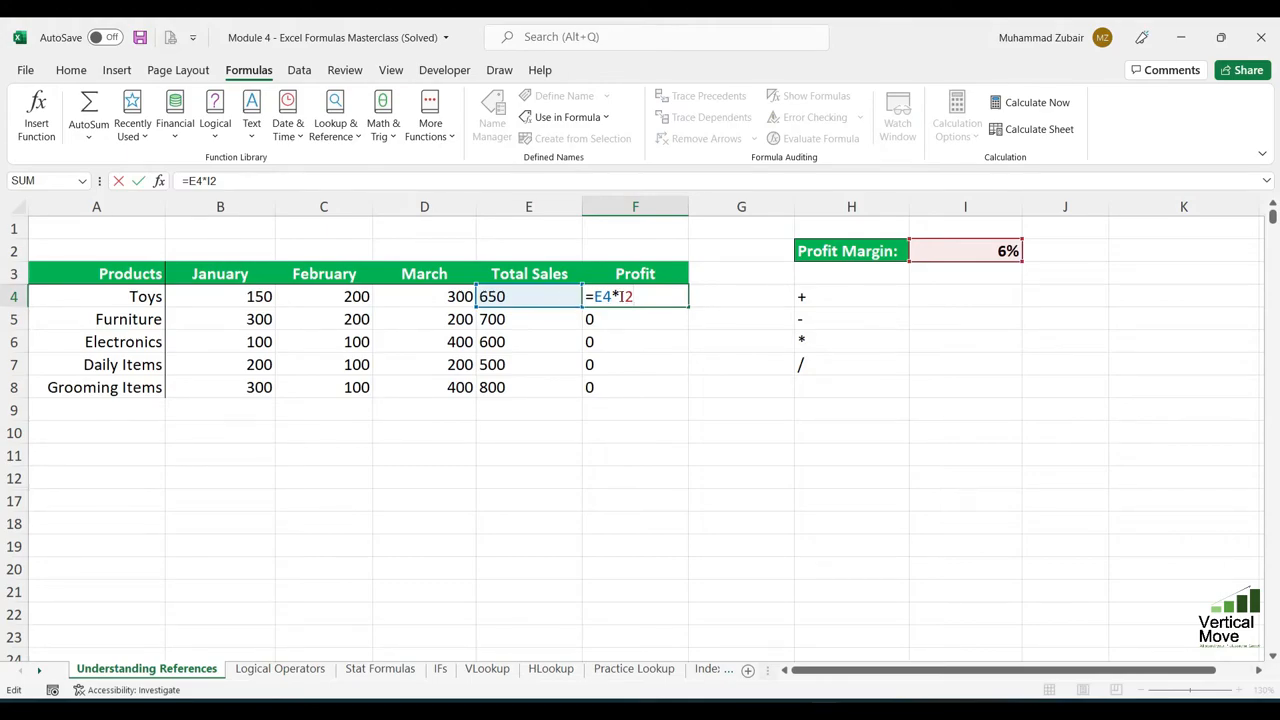
key("Return")
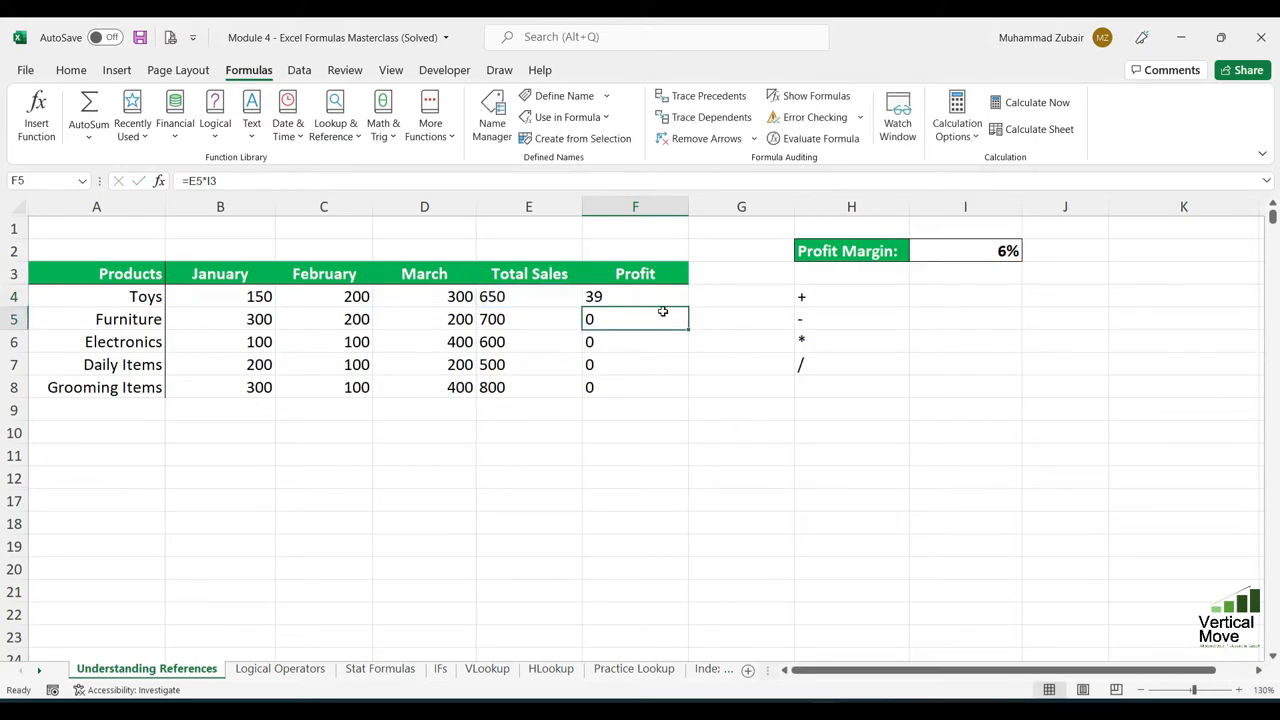
double_click(655, 321)
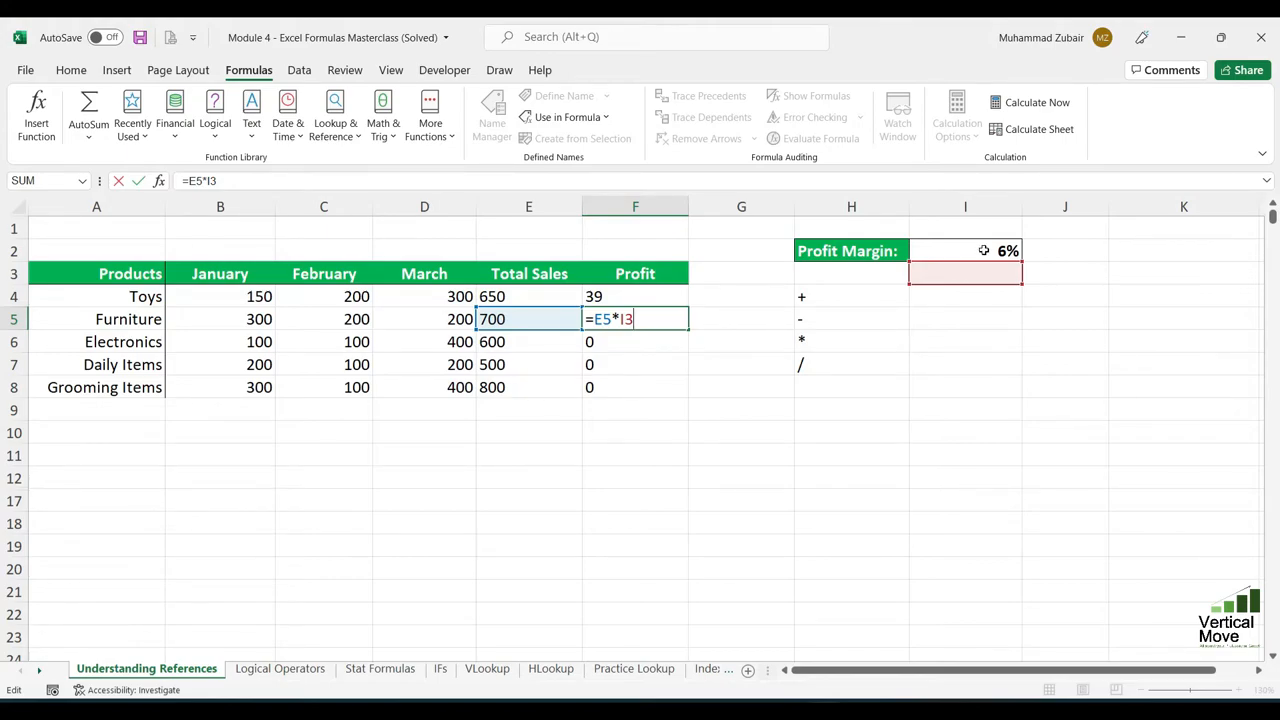
key("Return")
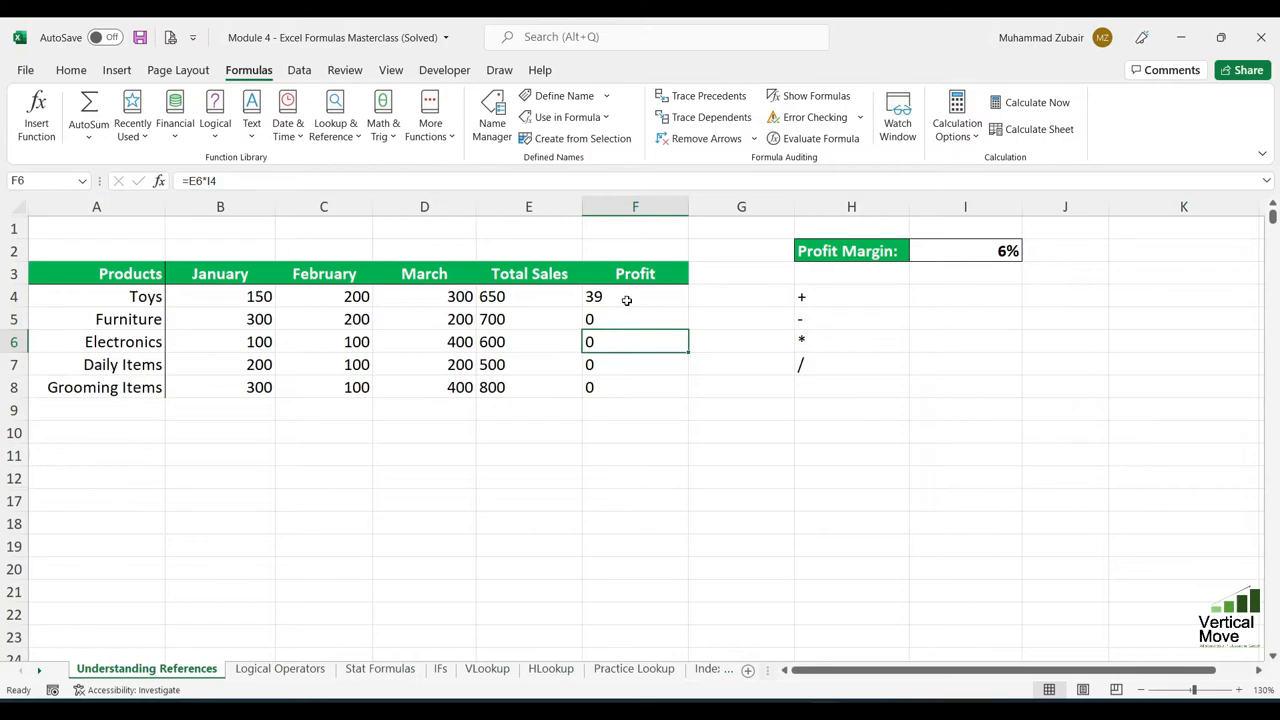
- Lock the profit margin reference in the Toys profit formula in F4 as absolute, making it =E4*$I$2
left_click(616, 296)
double_click(616, 296)
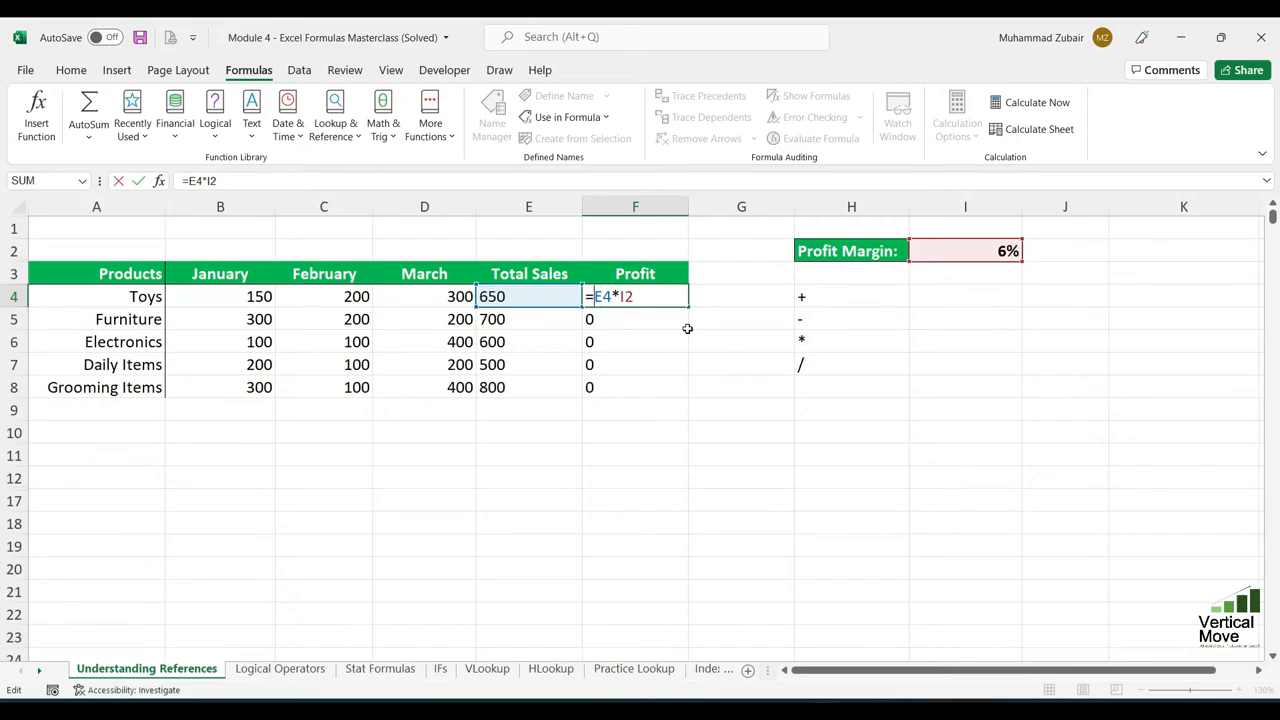
key("Right")
key("Right")
key("F4")
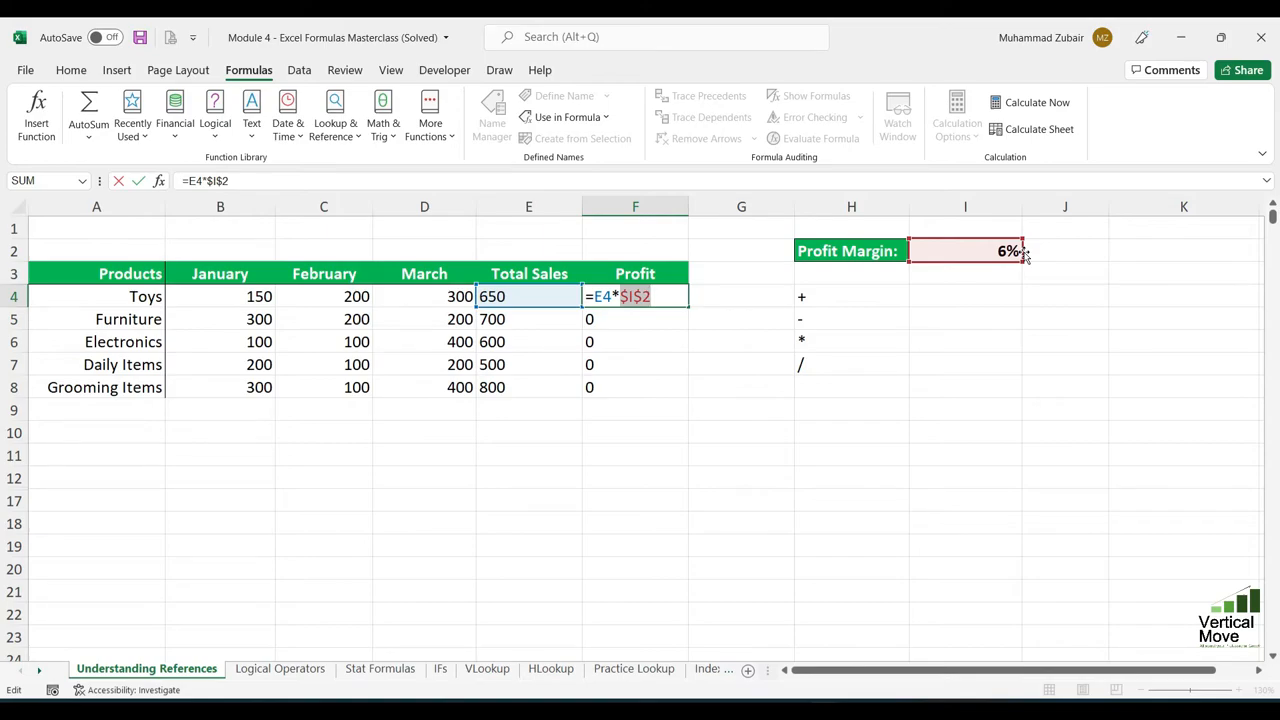
key("Return")
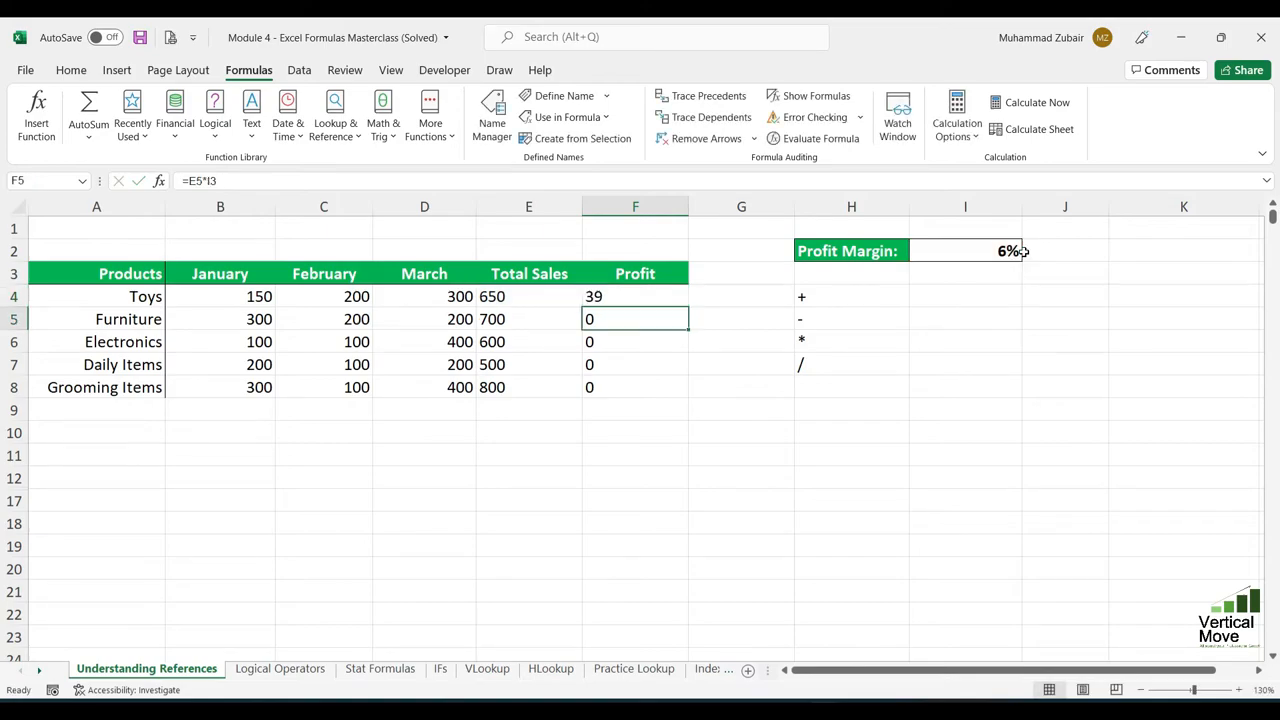
- Fill the absolute-reference profit formula from F4 down to F8 and review the copied formulas in F5, F7 and F8
left_click(643, 303)
left_click_drag(689, 307, 678, 399)
left_click(657, 436)
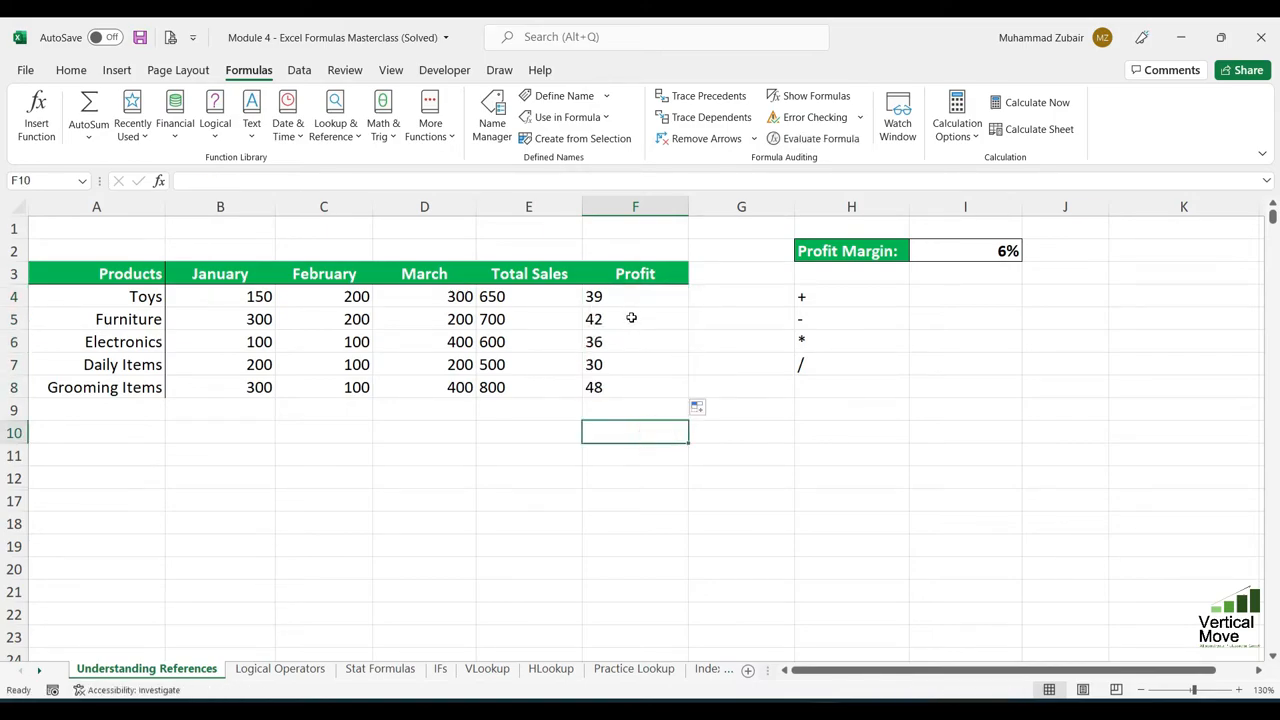
double_click(631, 318)
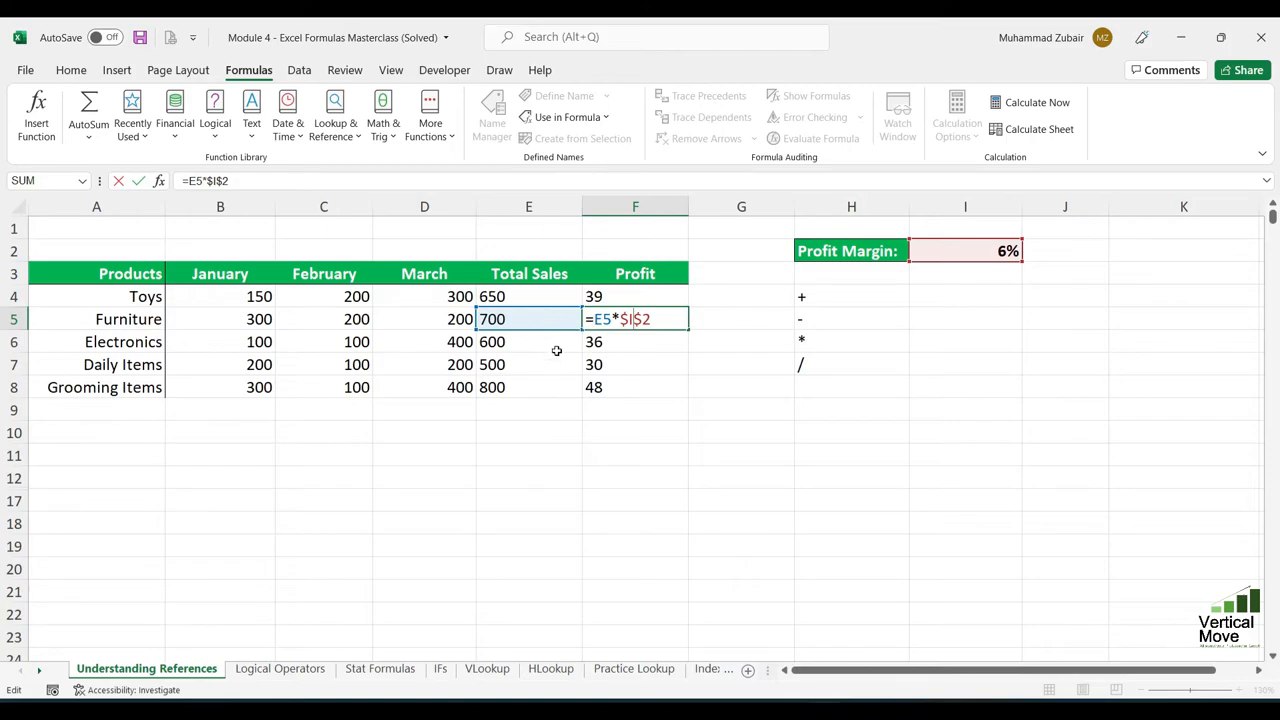
key("Escape")
double_click(623, 363)
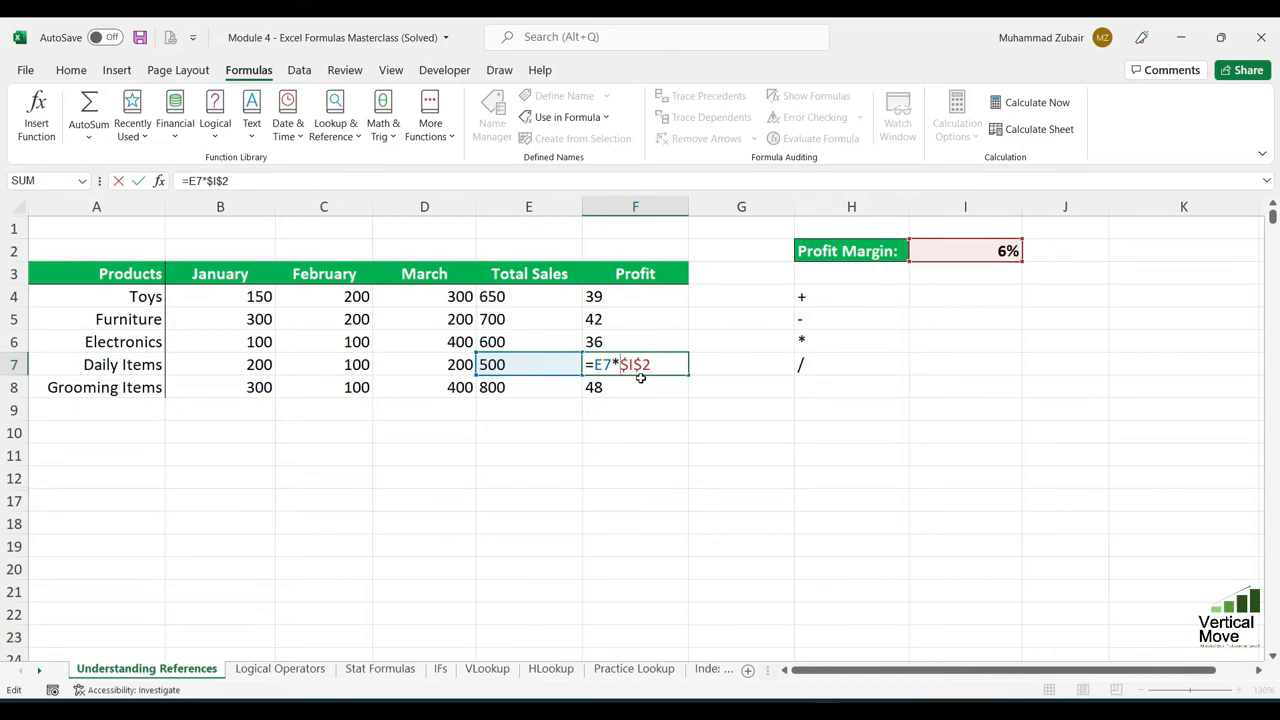
key("Return")
key("F2")
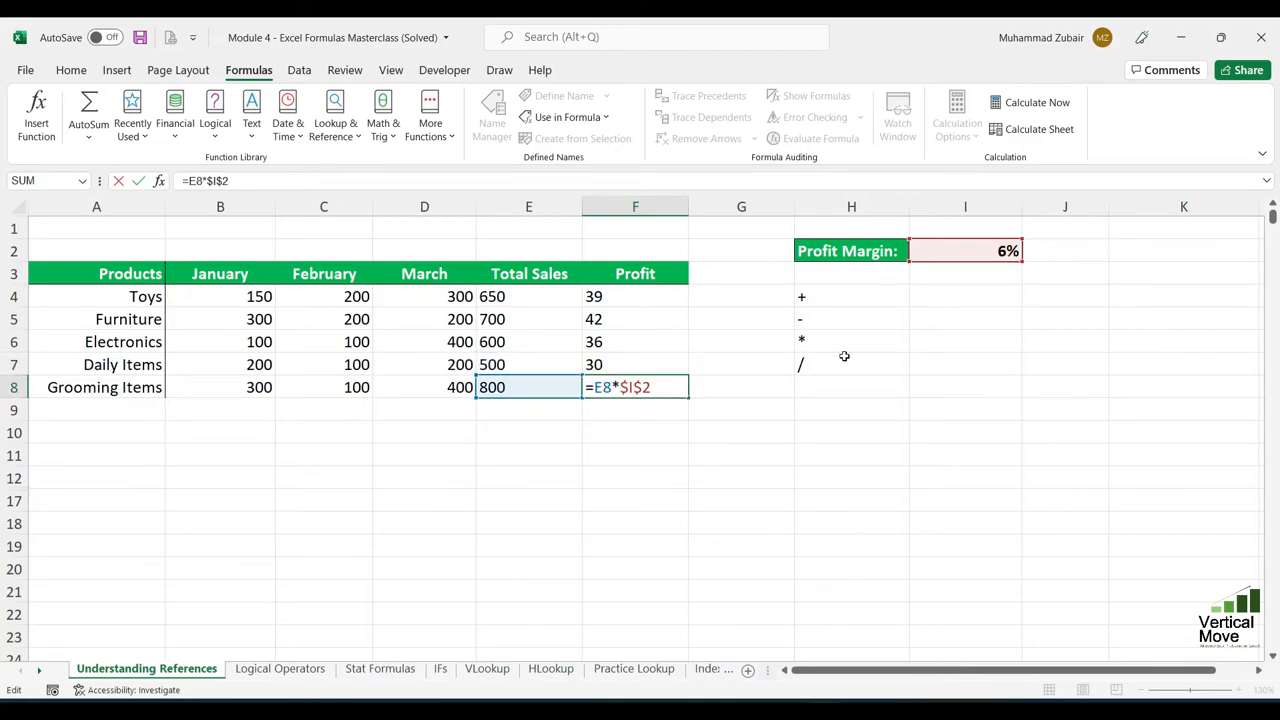
key("Return")
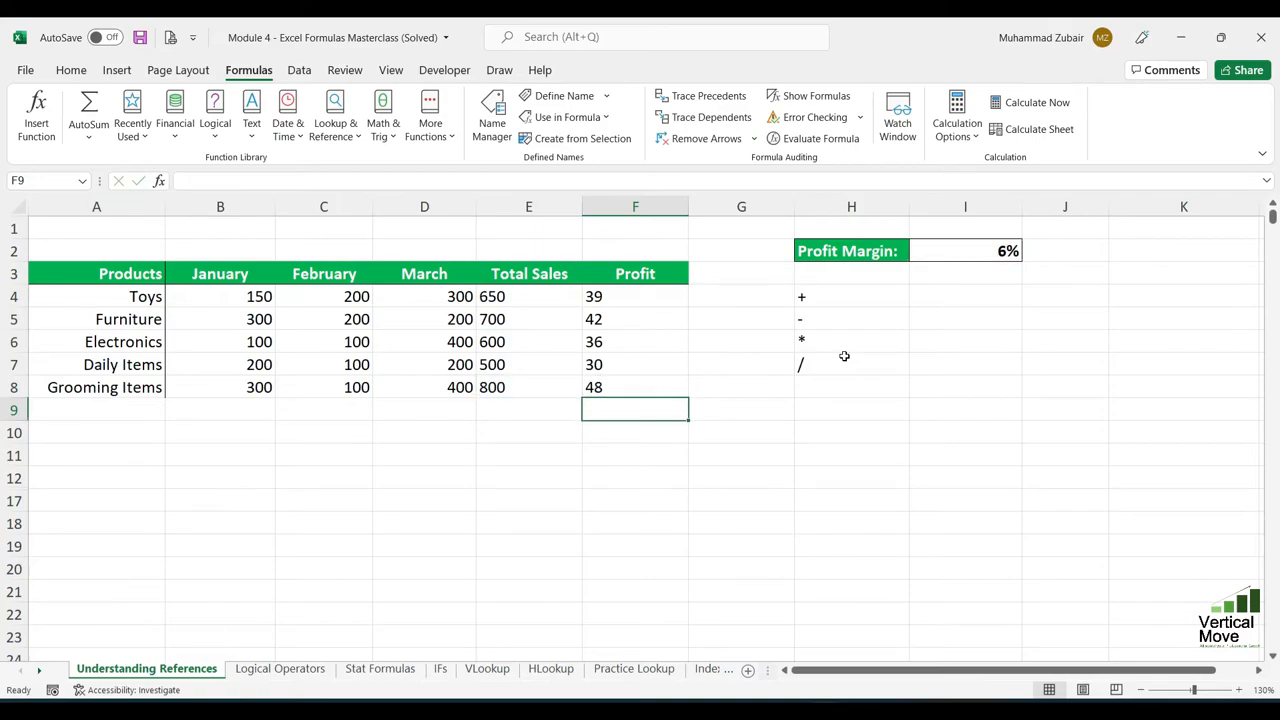
- Set the Profit Margin in I2 to 10%
left_click(1002, 253)
type("10")
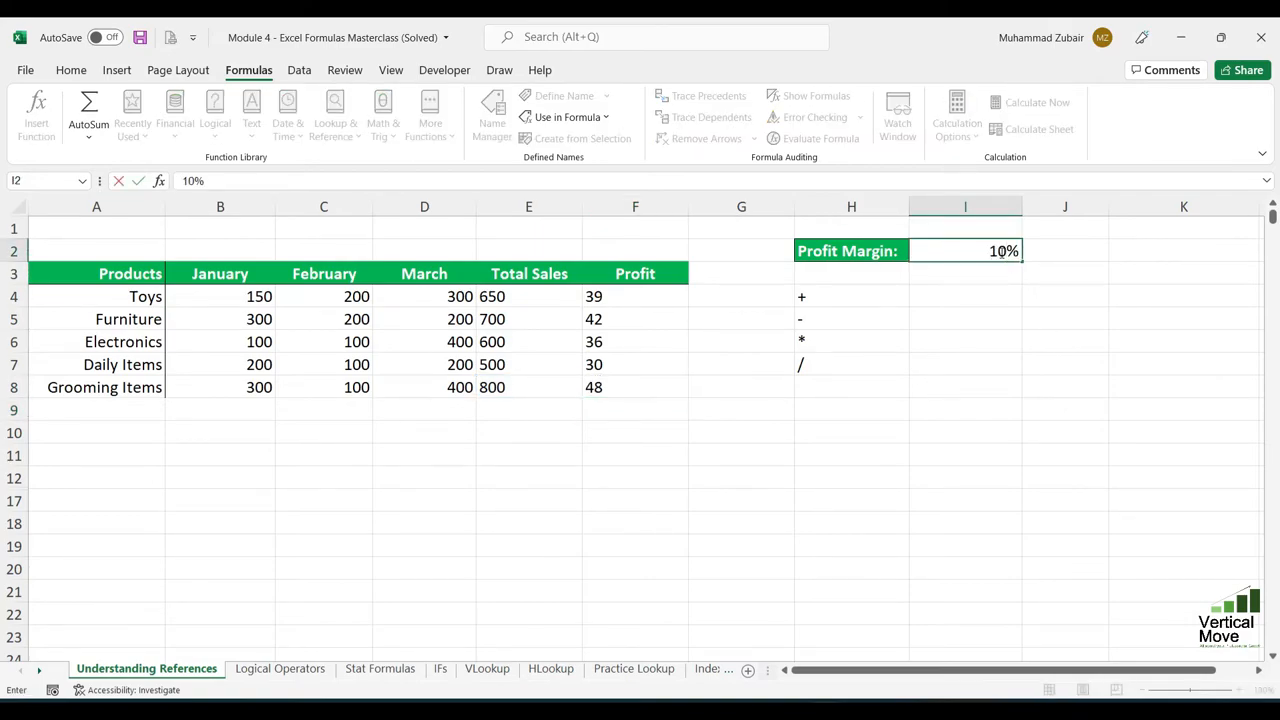
key("Return")
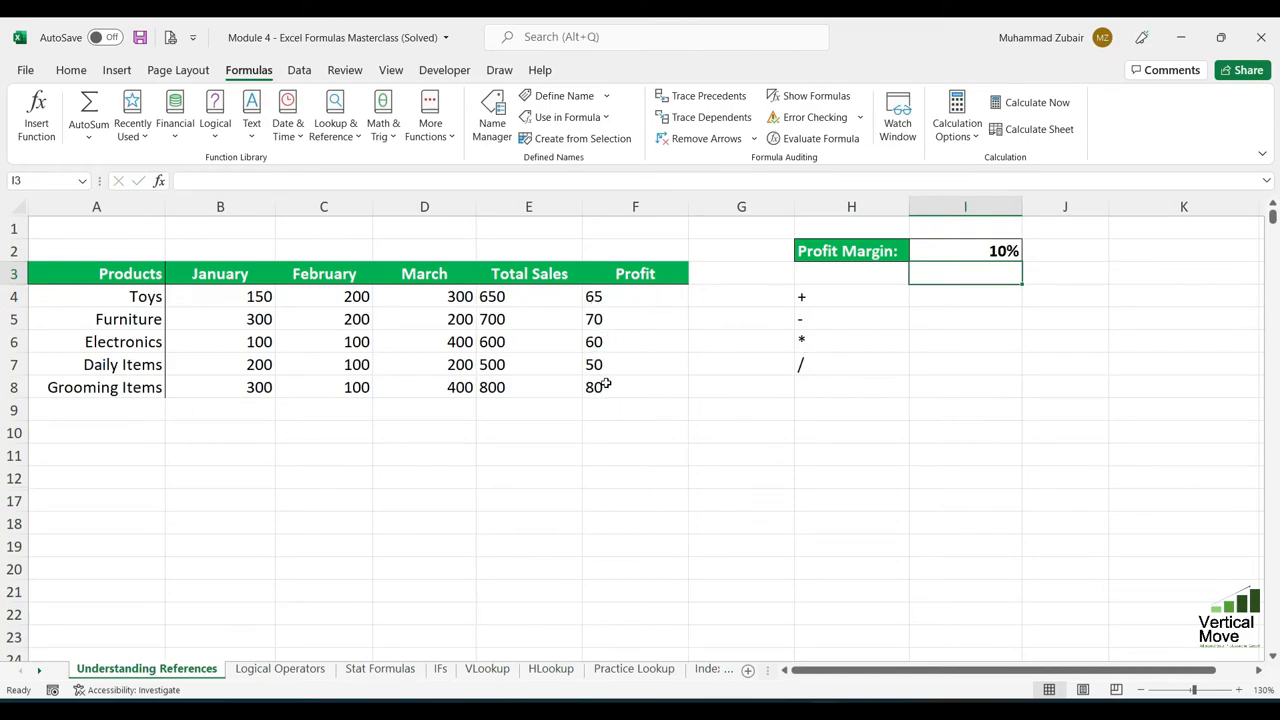
- Review the recalculated profits in F4:F8, and examine the fixed and relative reference examples $A$1, $A1, A$1 and A1 in rows 13 to 16
left_click_drag(628, 296, 631, 382)
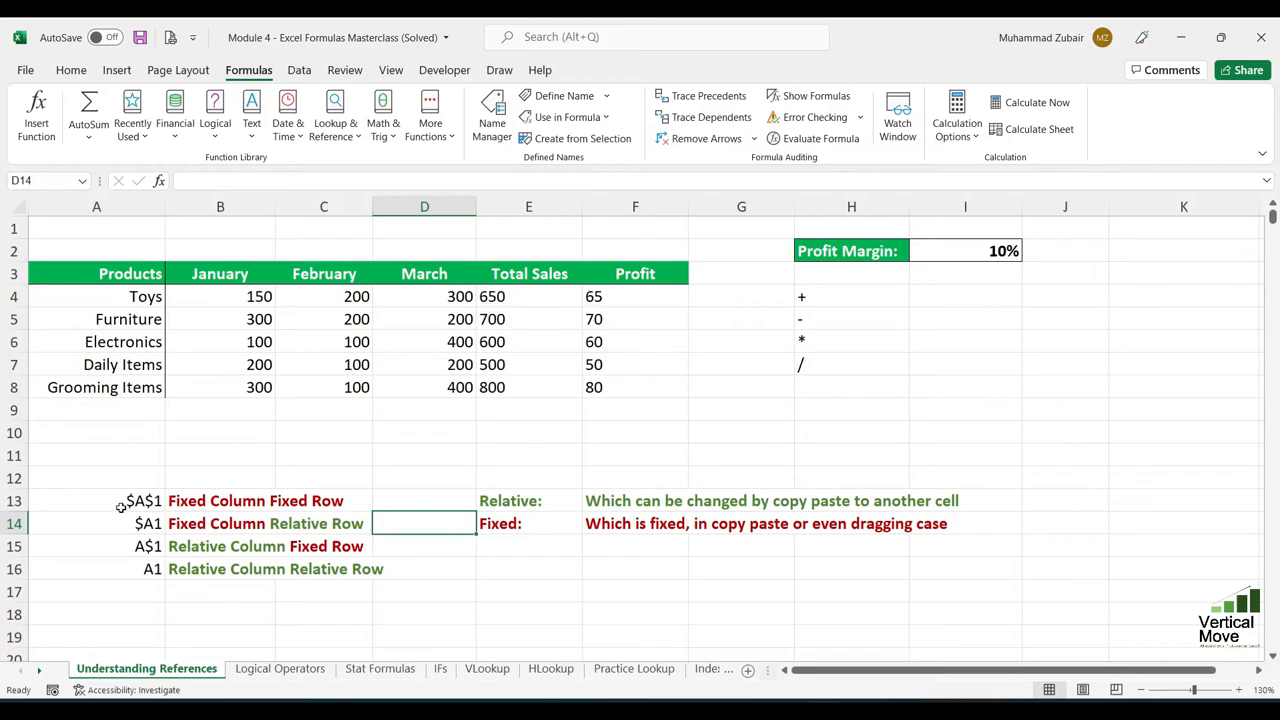
left_click_drag(124, 504, 342, 502)
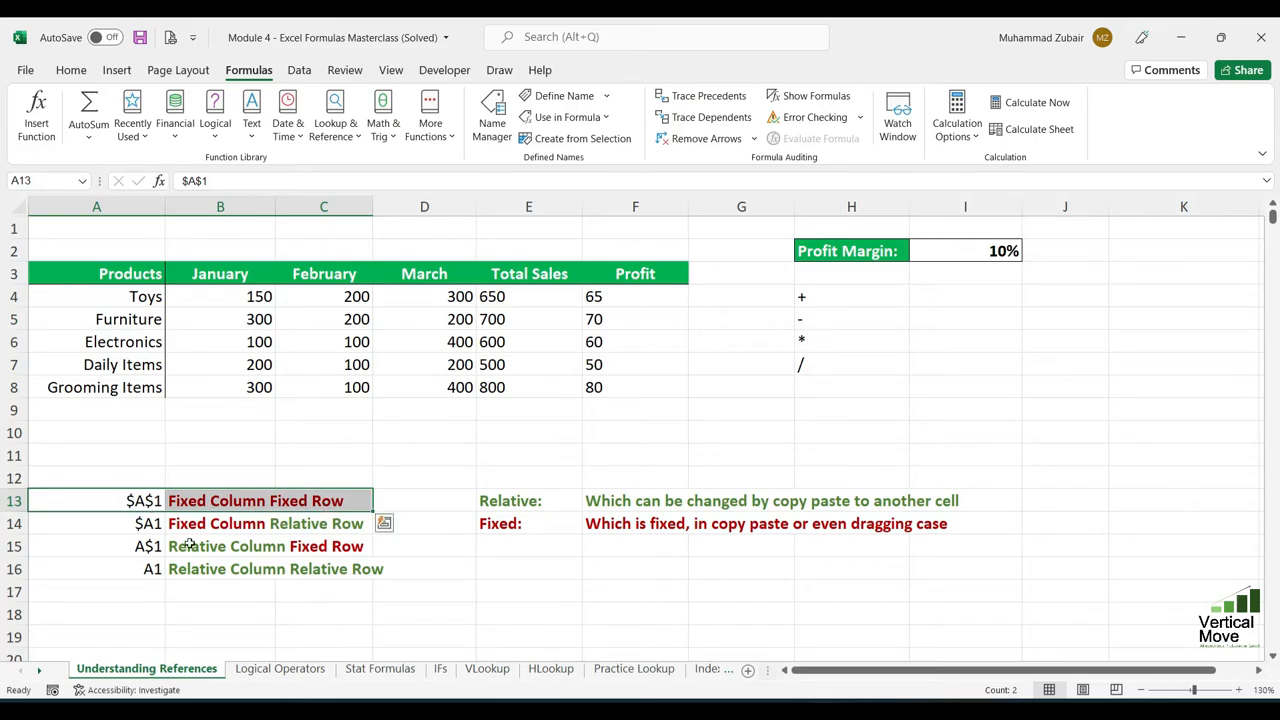
left_click_drag(141, 529, 434, 525)
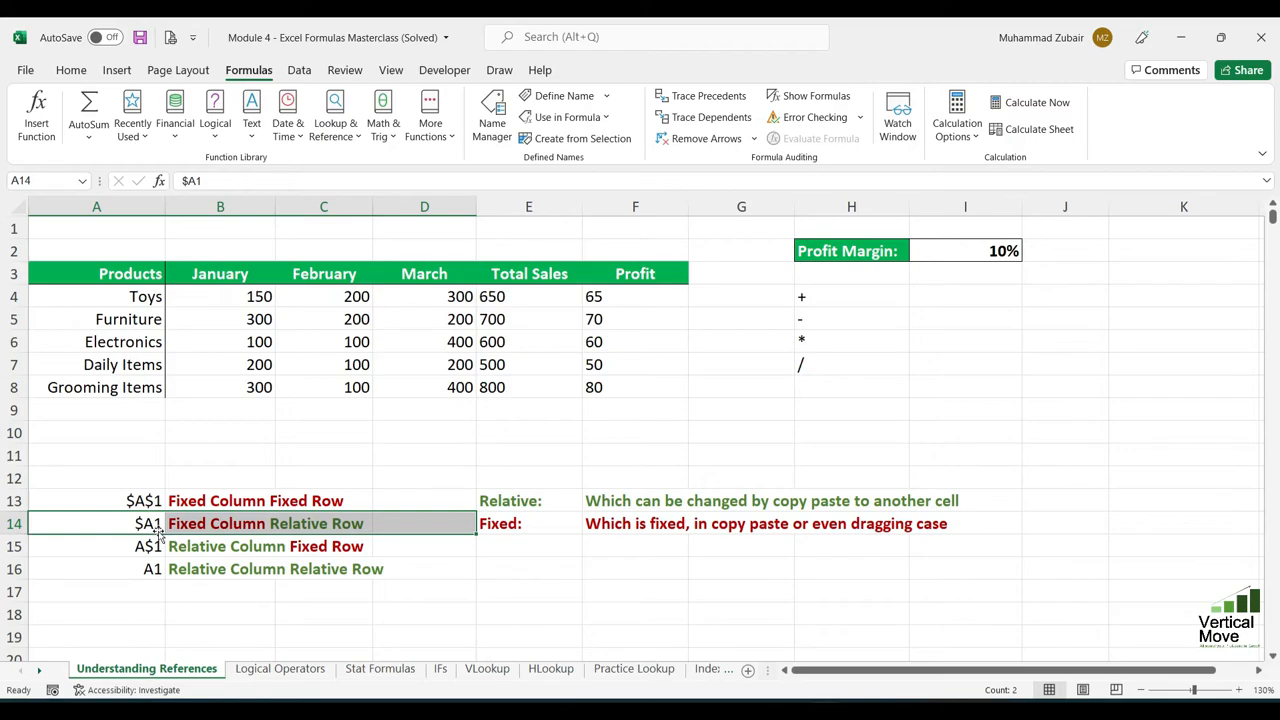
left_click_drag(152, 549, 395, 546)
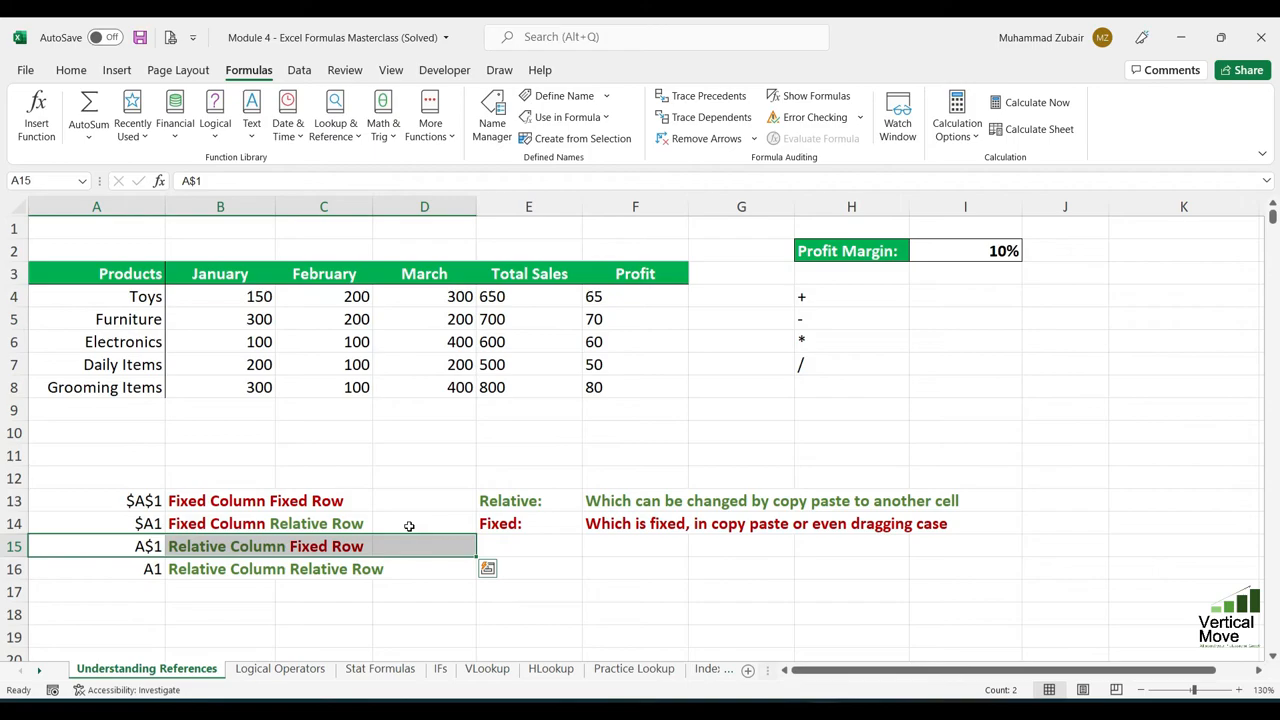
left_click_drag(150, 569, 404, 568)
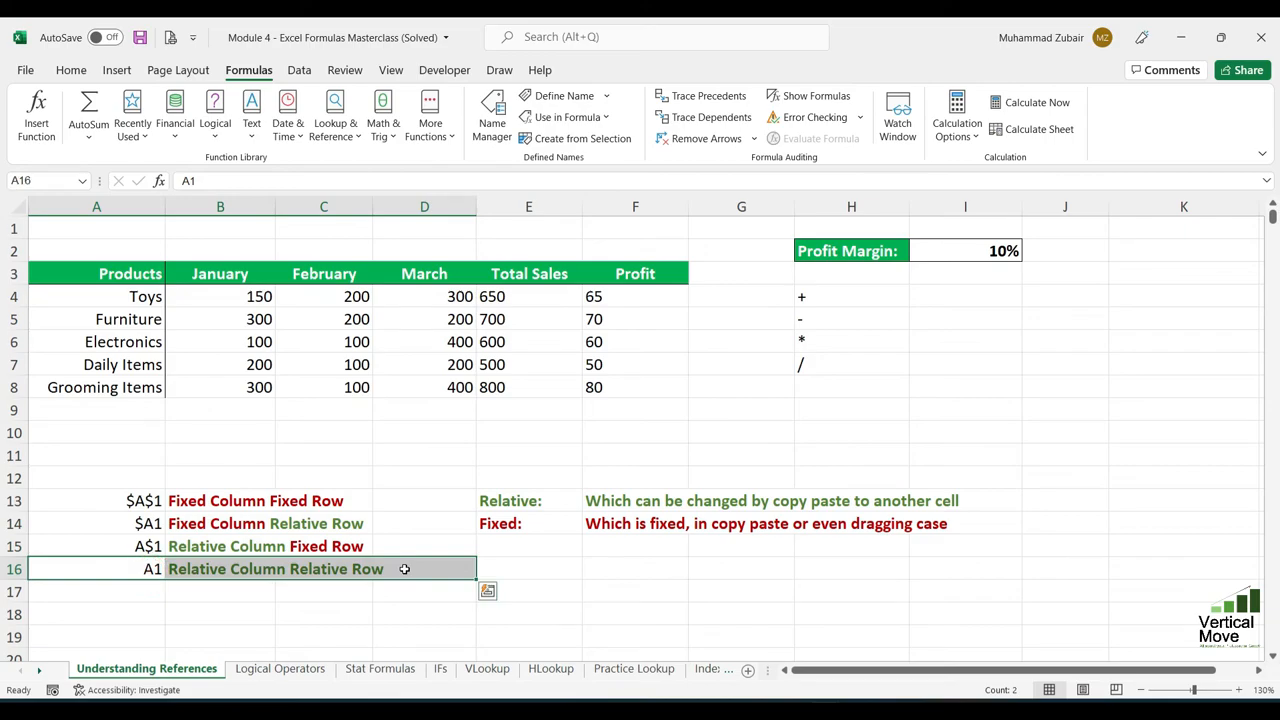
left_click(413, 518)
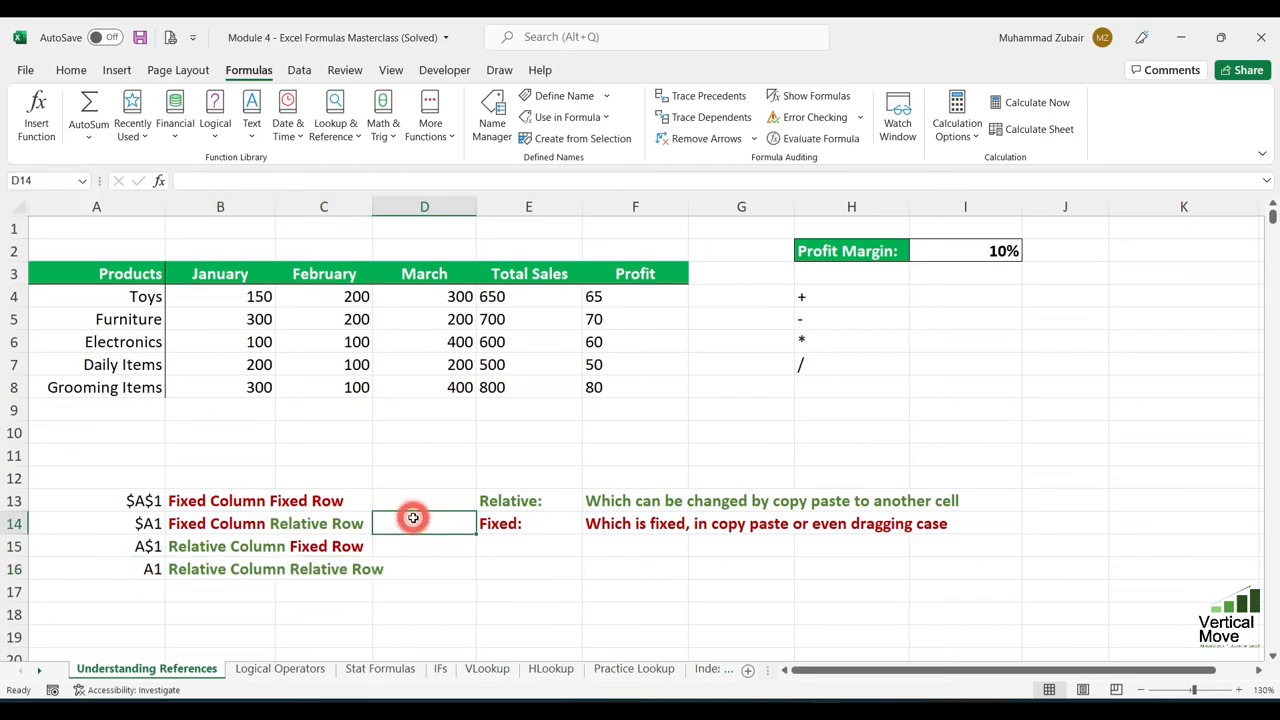